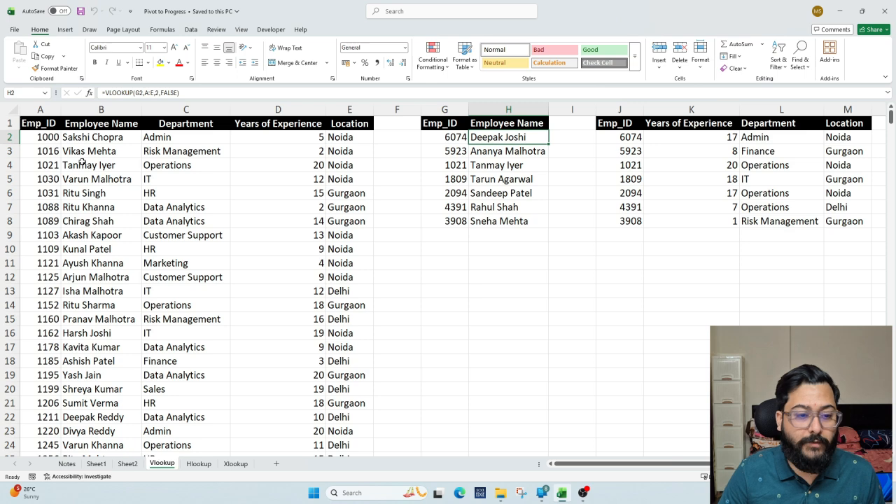
Step: Compare the vertical table on the Vlookup sheet with the horizontal table on the Hlookup sheet
click(199, 464)
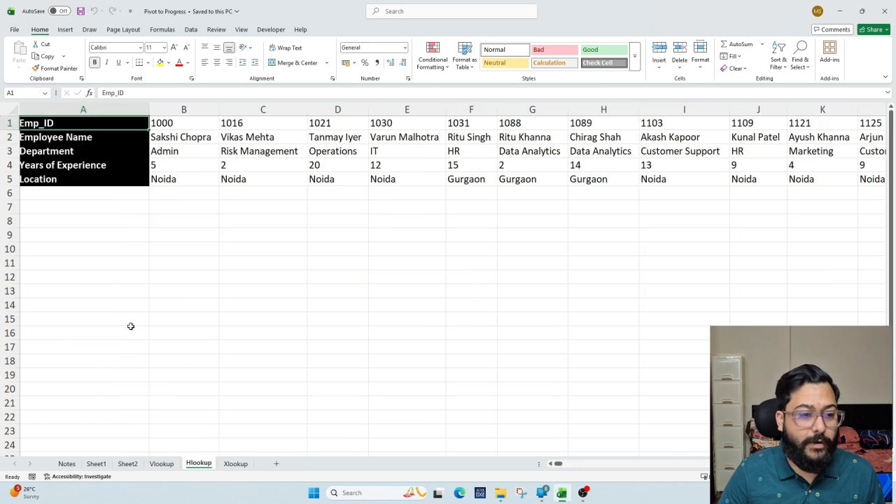
click(163, 464)
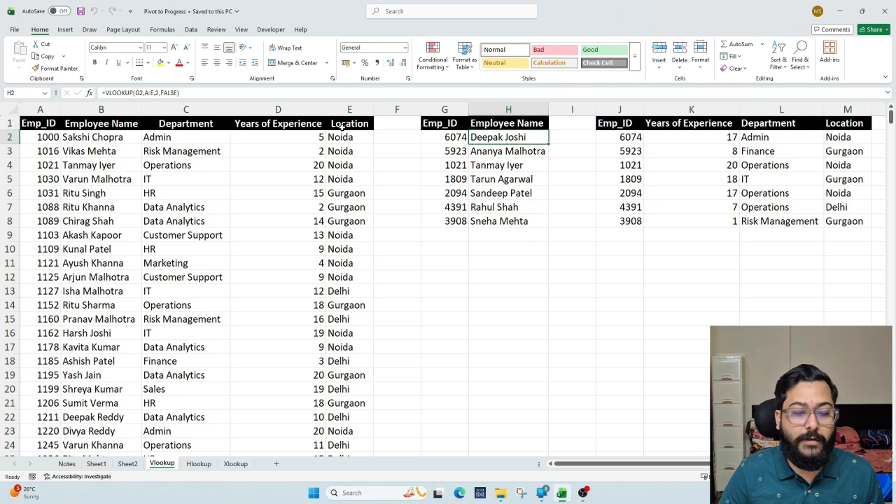
click(199, 464)
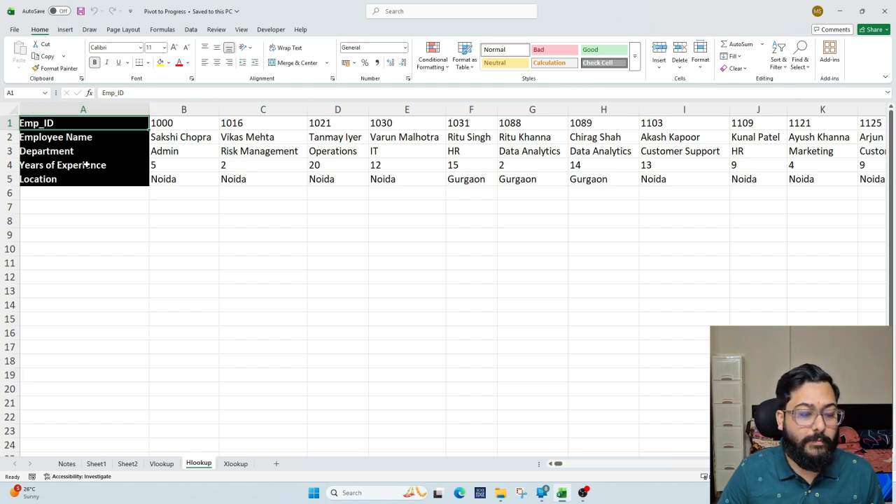
click(171, 465)
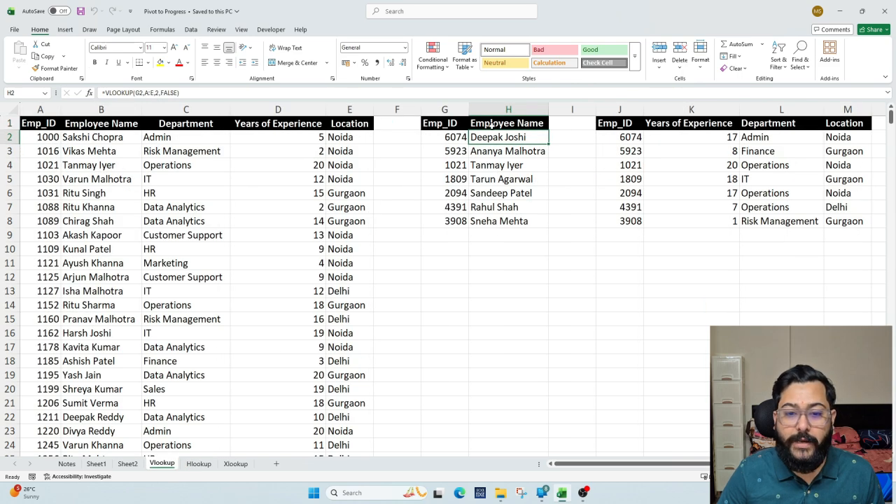
Step: Copy the Emp_ID and Employee Name headers from G1:H1 of the Vlookup sheet and paste them transposed into A7:A8 of the Hlookup sheet
drag(444, 123, 501, 124)
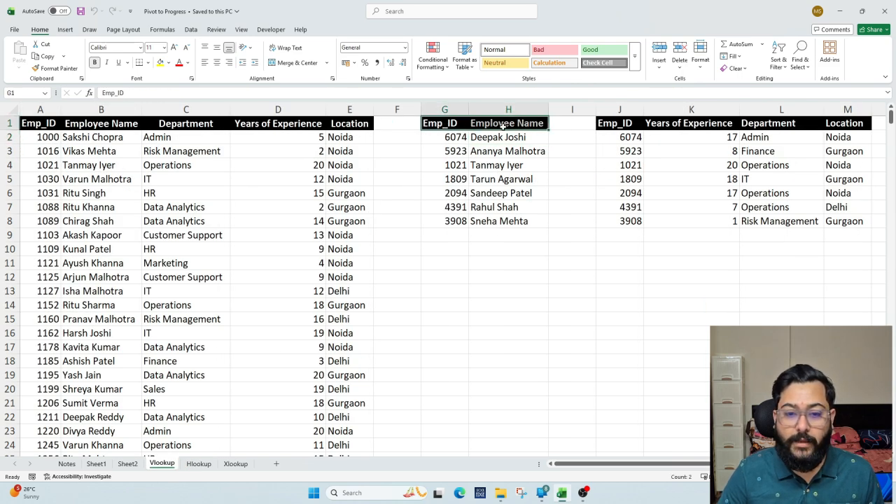
key(ctrl+c)
click(198, 464)
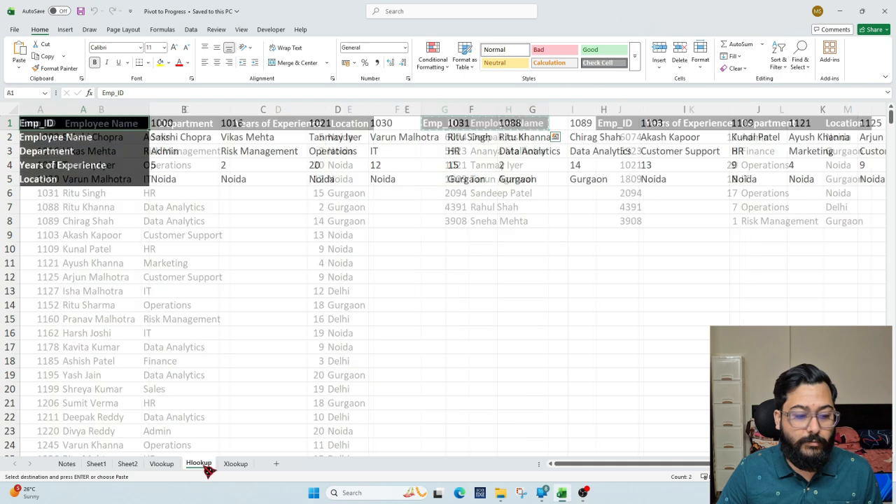
click(103, 209)
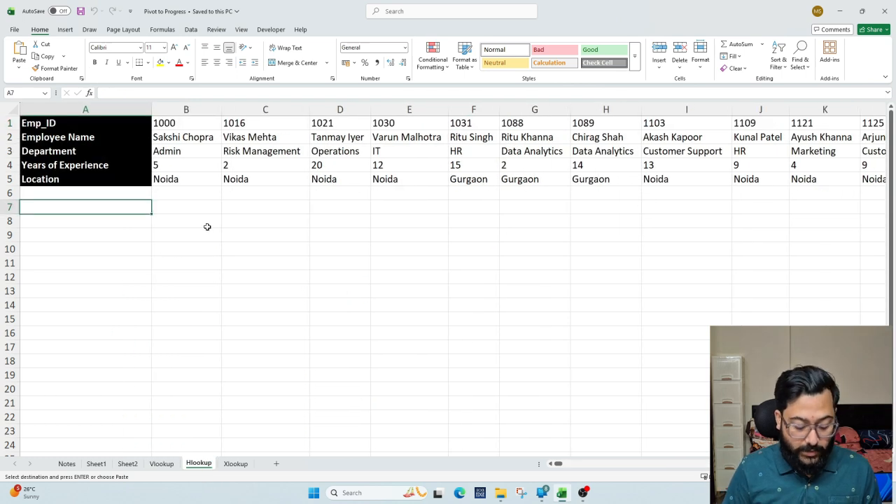
key(Return)
Step: Enter the employee ID from G1 as the lookup value in B7, beside the new Emp_ID label
click(514, 124)
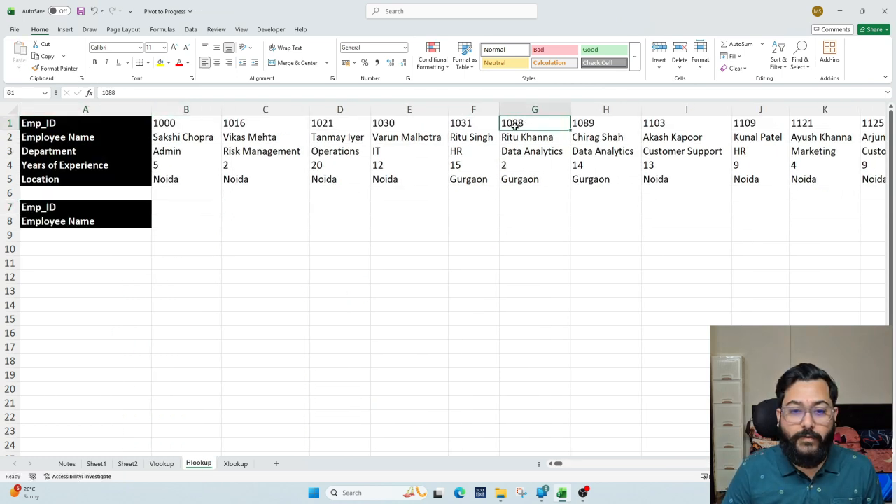
click(181, 212)
text(1088)
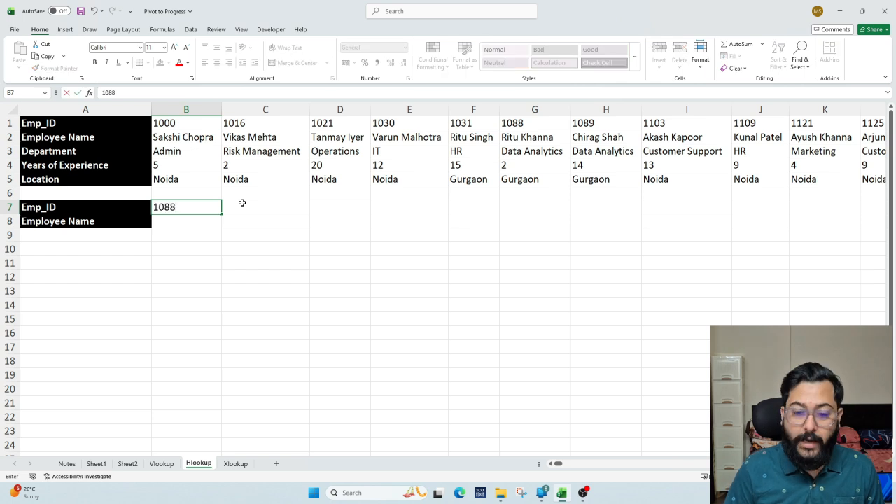
key(Return)
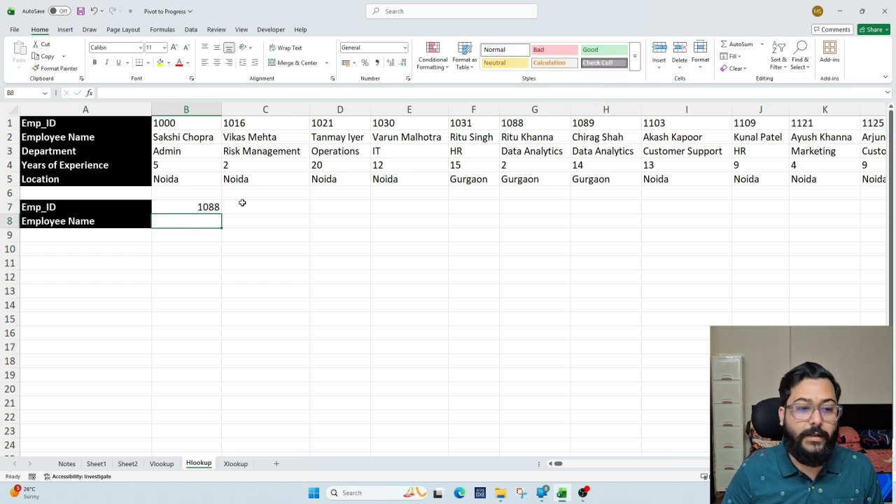
click(188, 205)
click(518, 136)
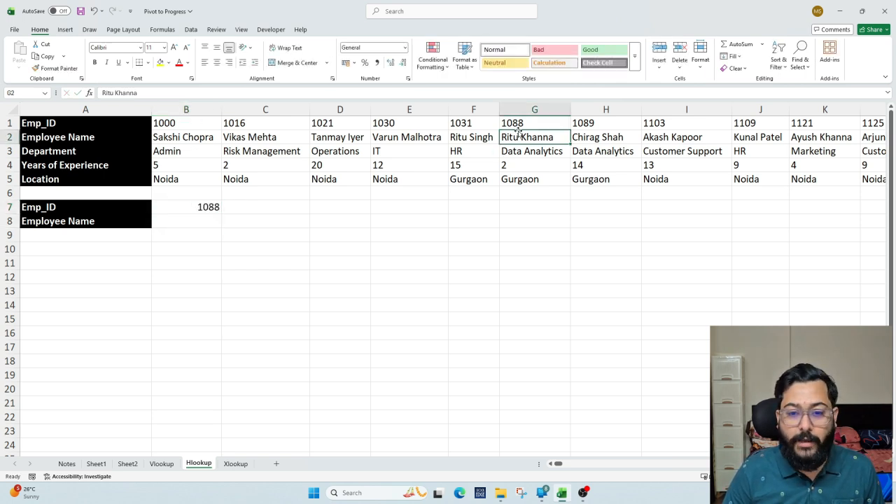
click(177, 224)
text(=vl)
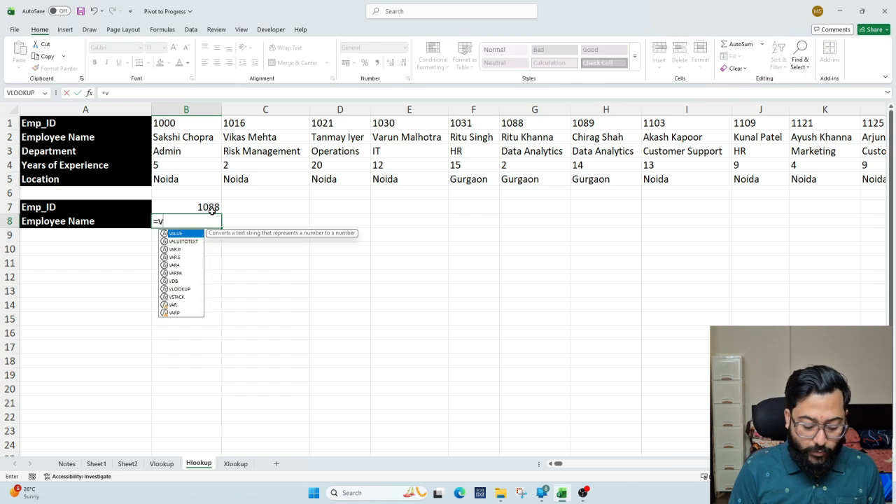
key(Tab)
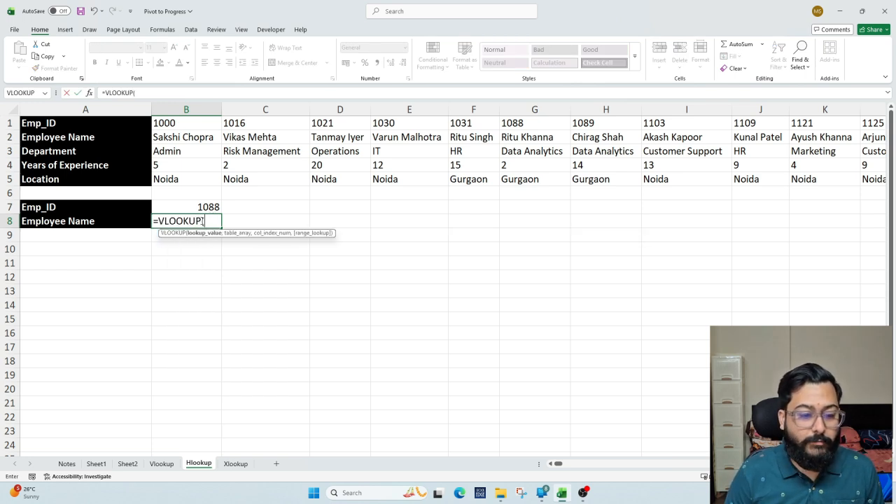
click(190, 205)
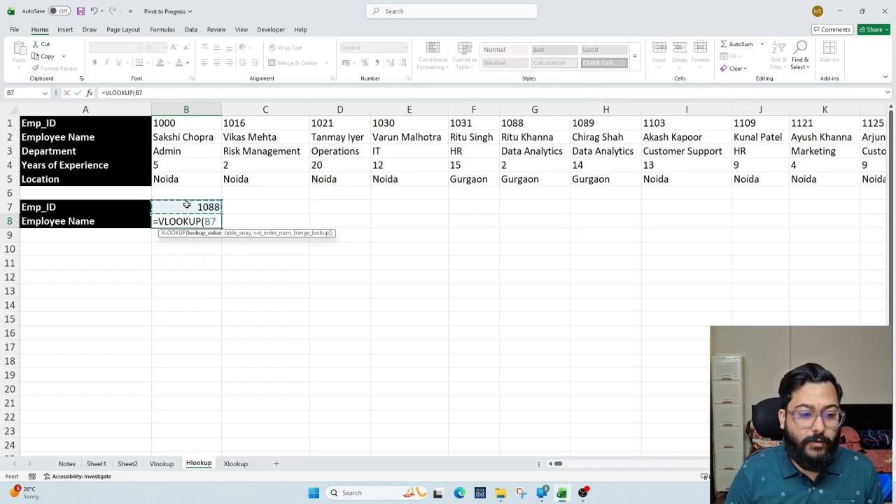
text(,)
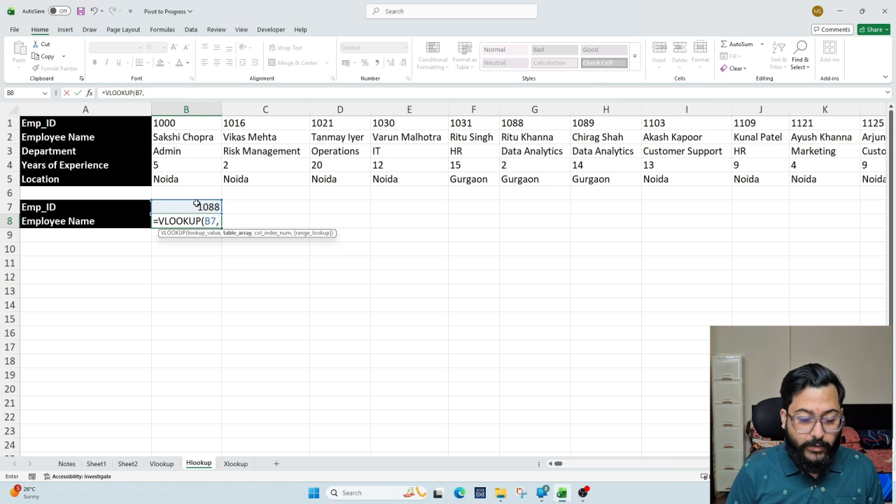
click(70, 122)
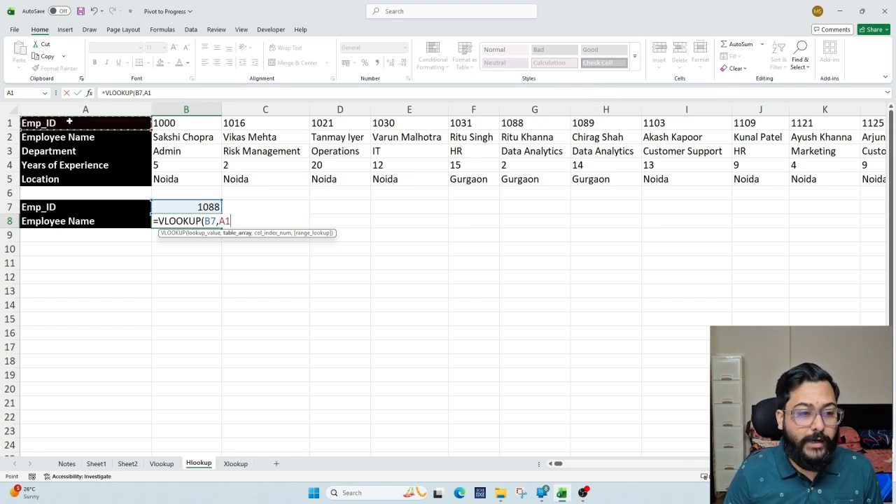
key(ctrl+shift+Right)
key(ctrl+shift+Down)
text(,)
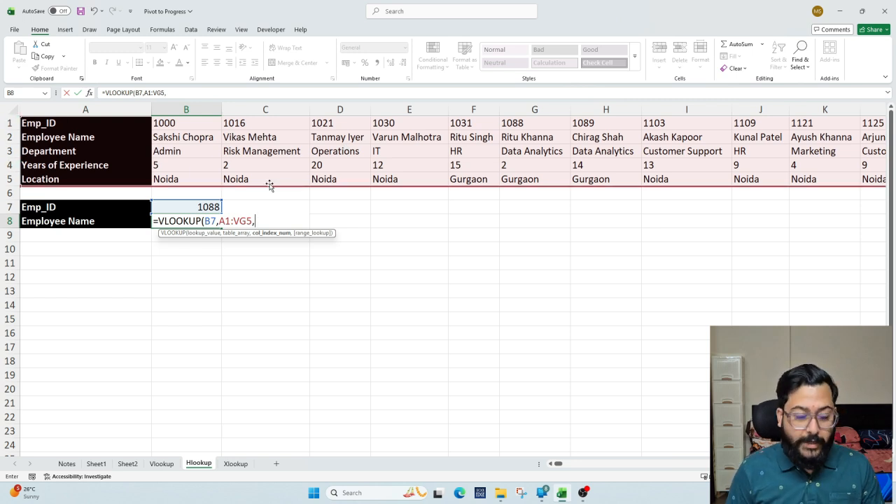
key(Escape)
Step: Enter =HLOOKUP(B7,A1:VG5,2,0) in B8 to retrieve the employee name by exact match
text(=)
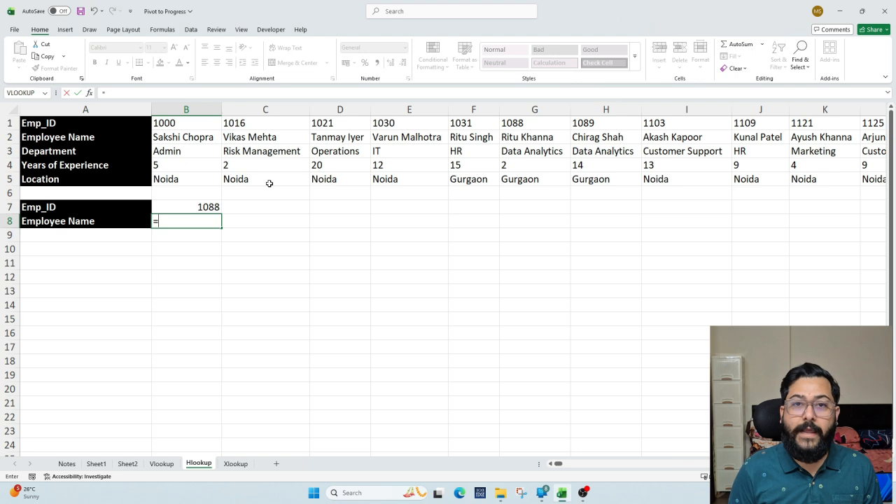
text(h)
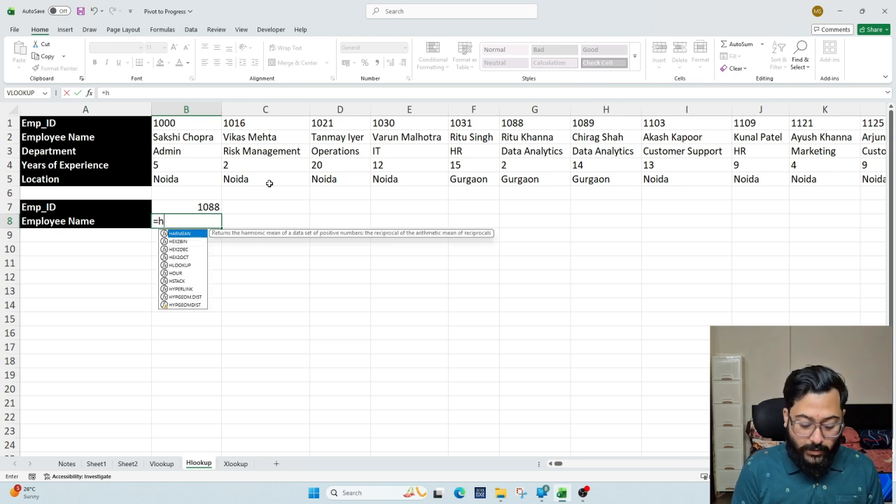
text(l)
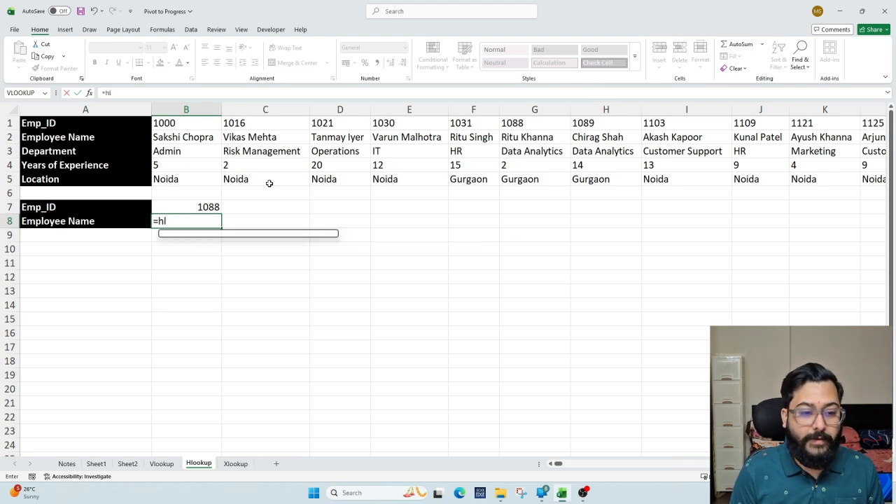
key(Tab)
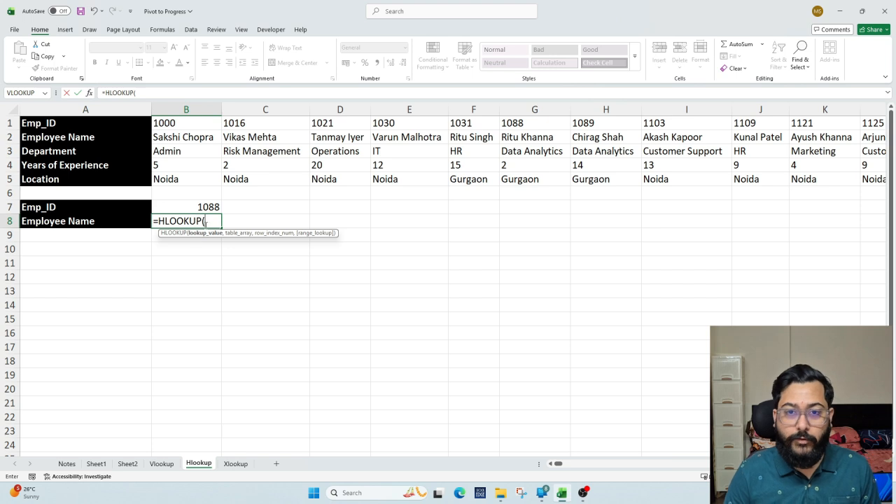
click(185, 206)
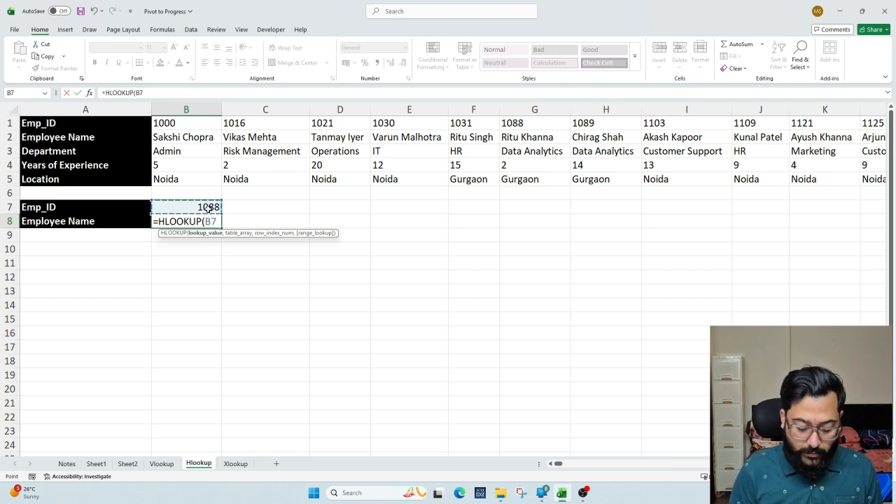
text(,)
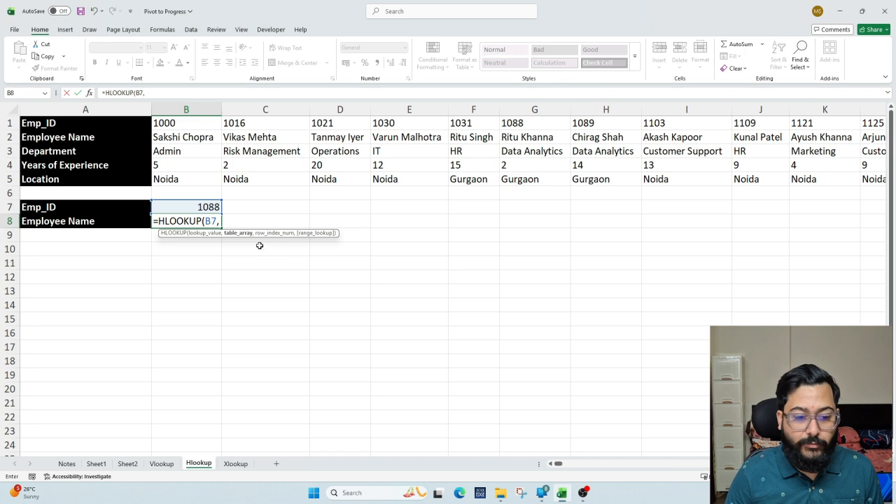
click(77, 120)
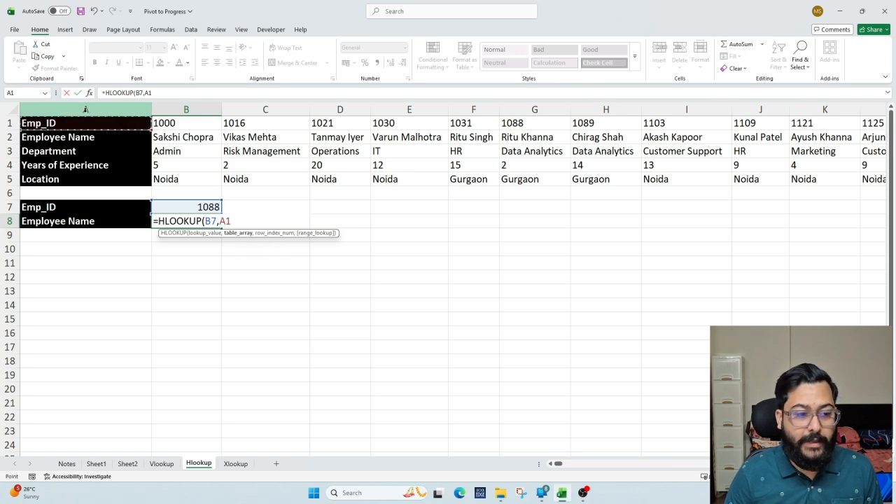
key(ctrl+shift+Right)
key(ctrl+shift+Down)
text(,)
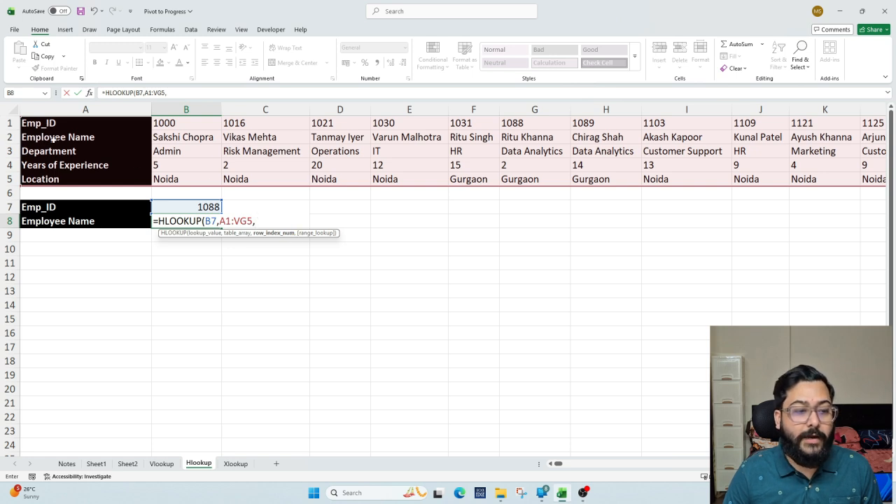
text(2)
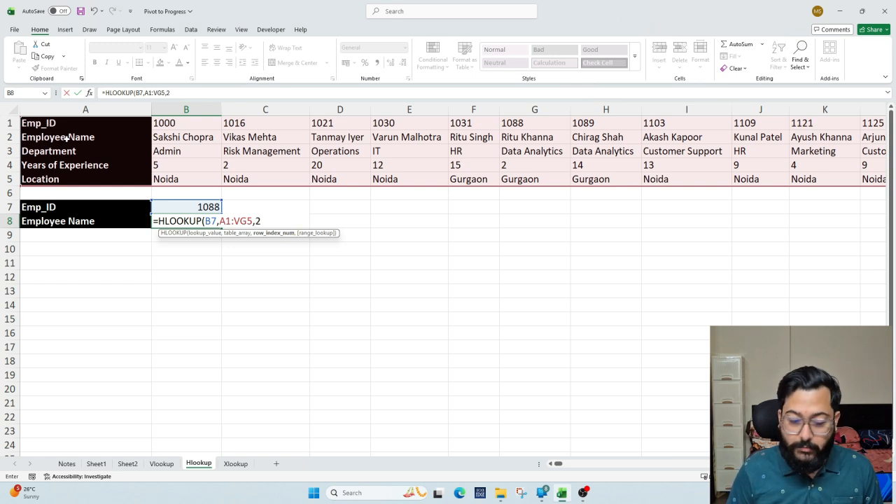
text(,)
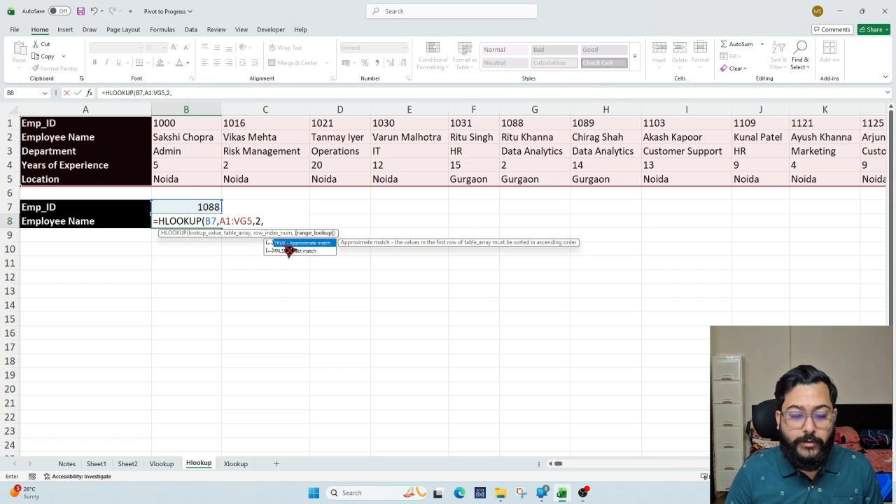
text(0)
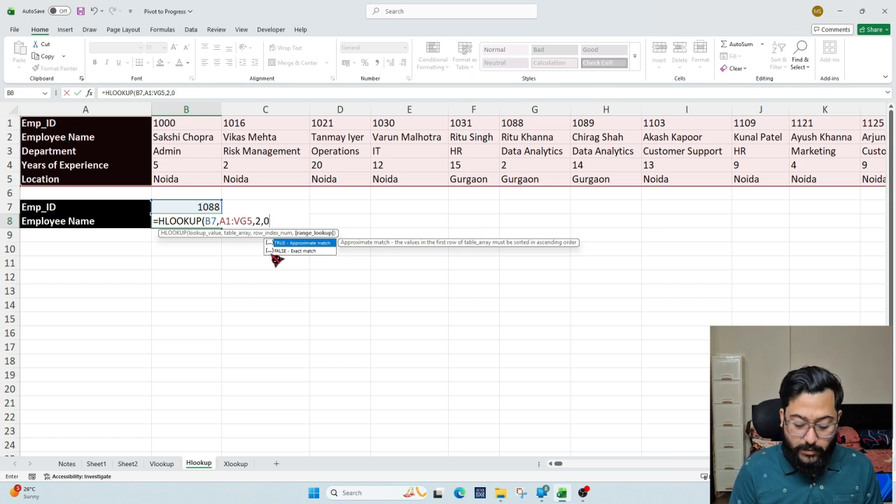
text())
key(Return)
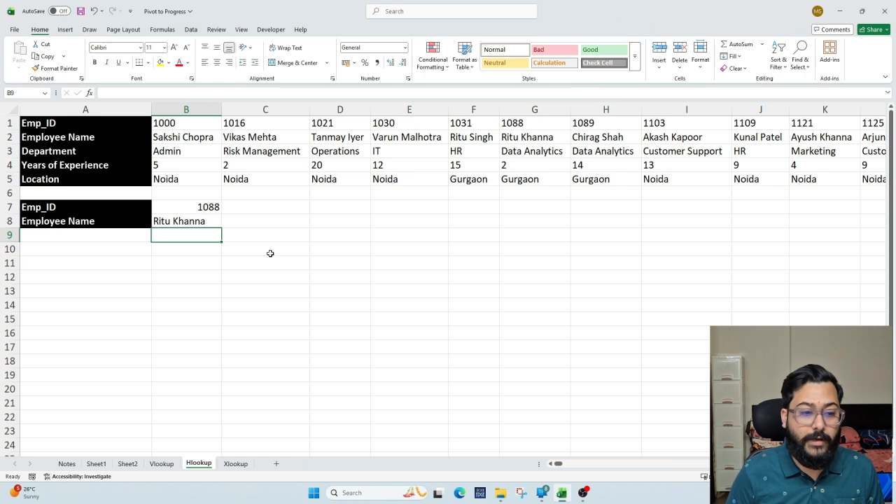
Step: Check the employee name returned in B8 against the matching ID and name in G1:G2
click(99, 209)
click(168, 210)
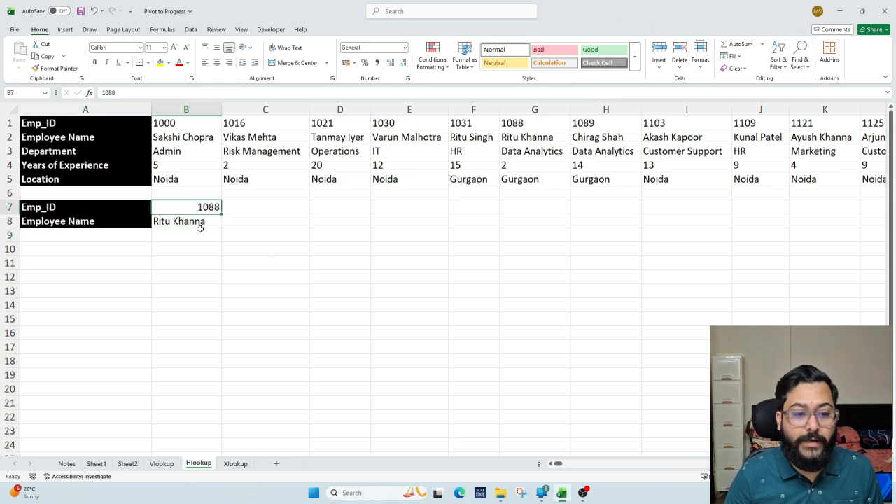
click(201, 223)
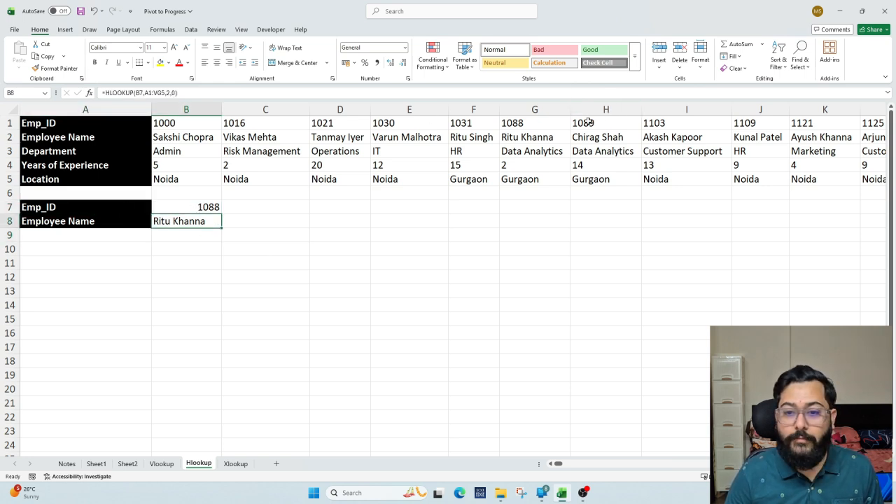
click(532, 123)
click(539, 137)
click(540, 123)
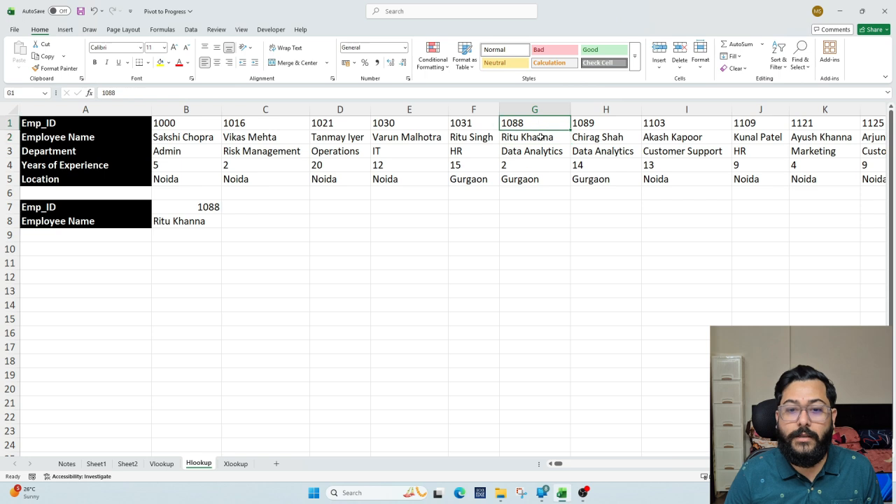
click(540, 137)
click(186, 221)
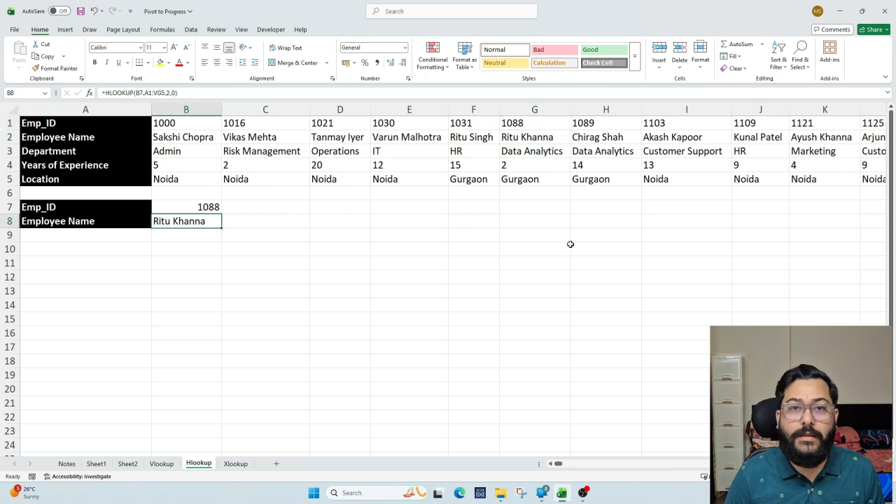
Step: Enter the employee ID from K1 as a second lookup value in C7
click(260, 207)
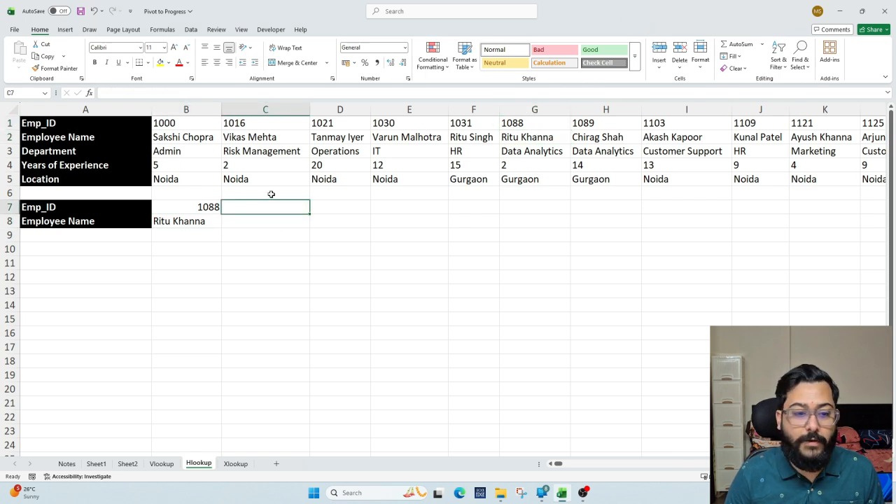
text(1121)
key(Return)
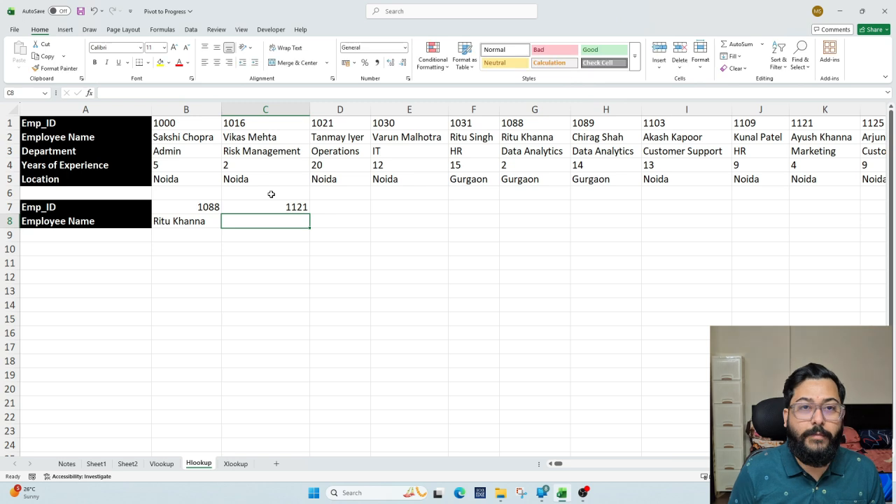
Step: Enter =HLOOKUP(C7,A1:VG5,2,0) in C8 and check the returned employee name against K2
text(=g)
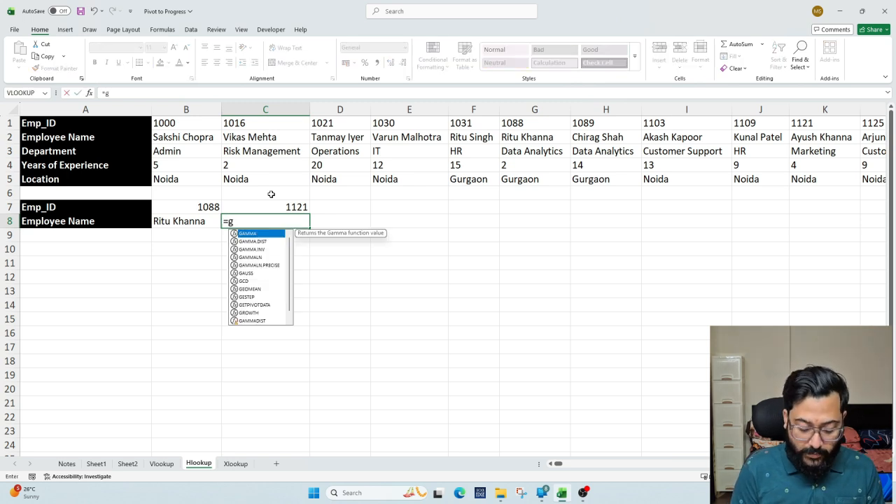
key(BackSpace)
text(hl)
key(Tab)
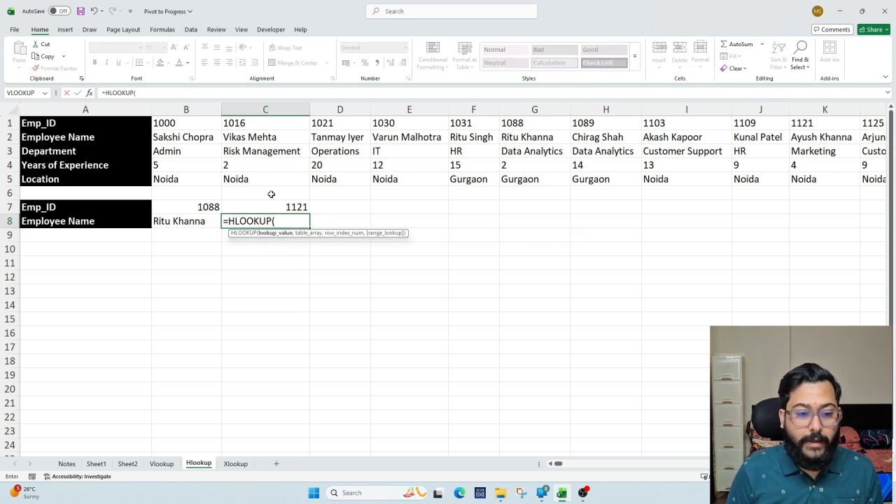
click(269, 207)
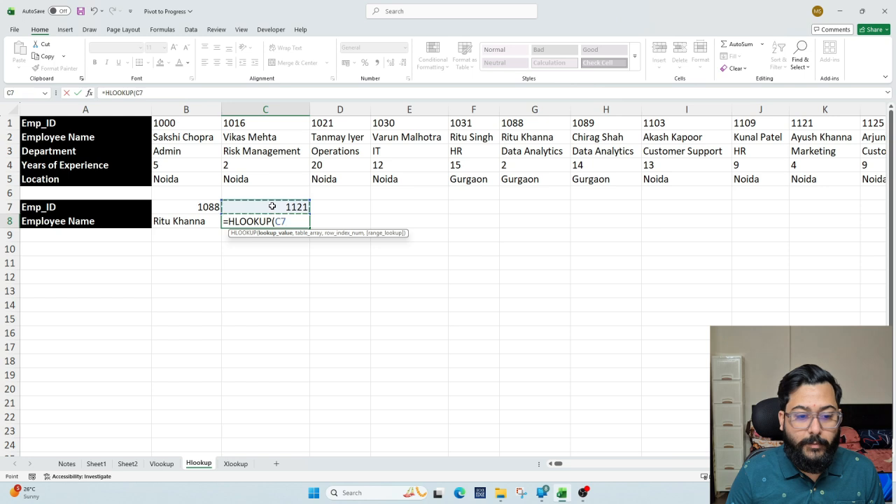
text(,)
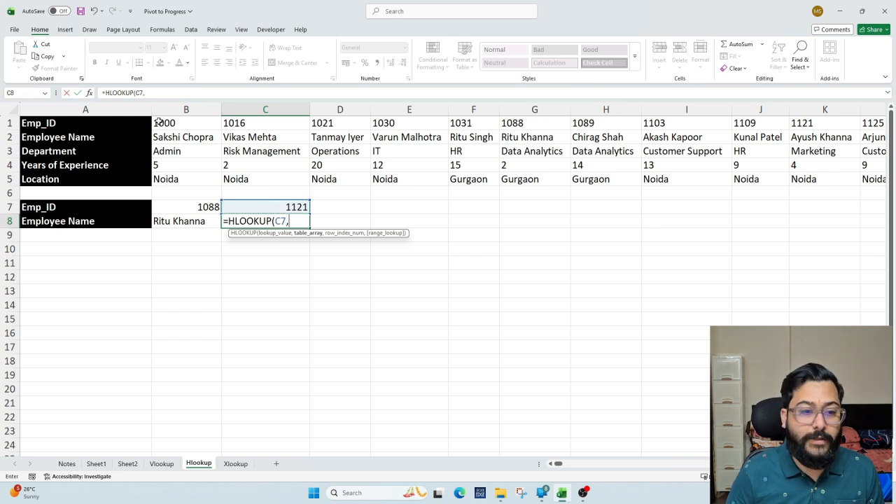
click(108, 122)
key(ctrl+shift+Down)
key(ctrl+shift+Right)
key(shift+Down)
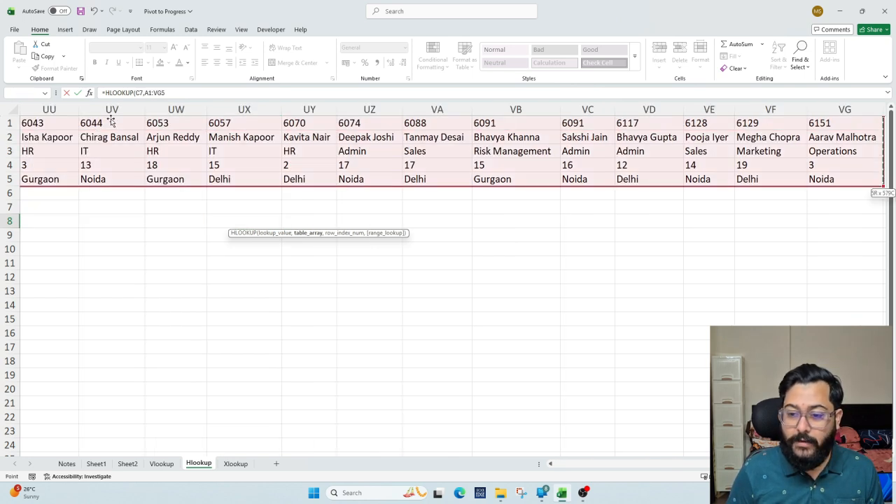
text(,)
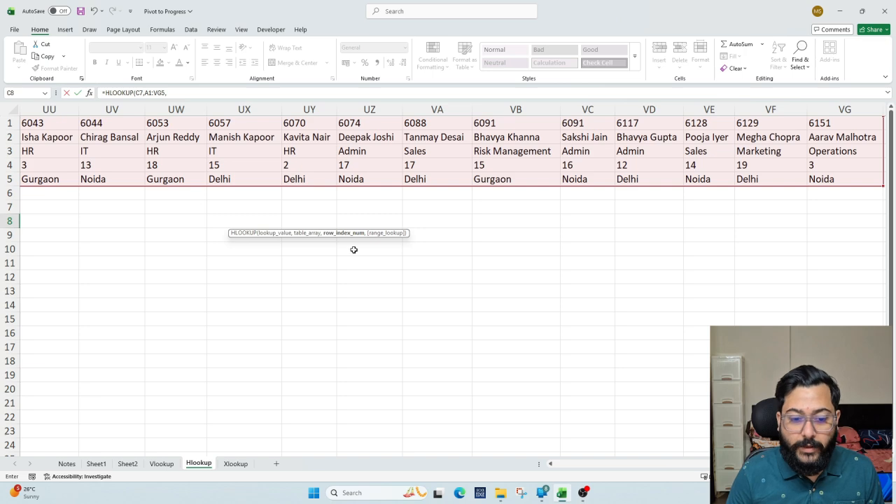
drag(875, 463, 512, 465)
text(2)
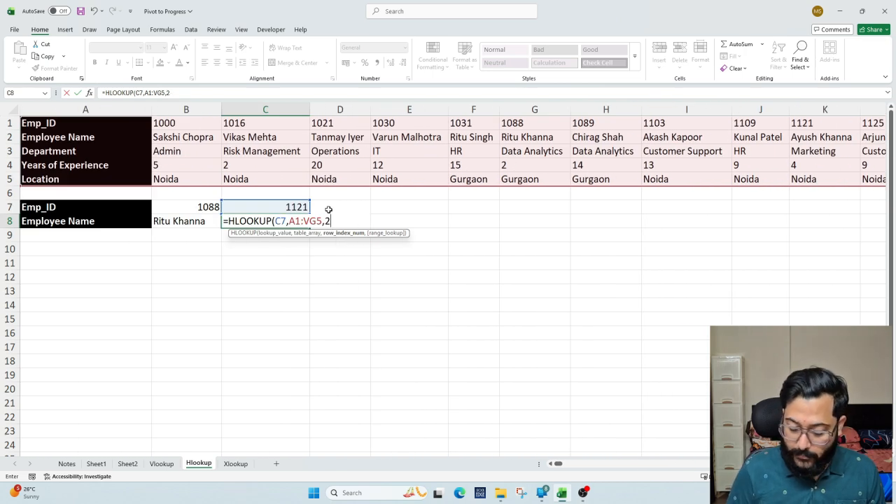
text(,0)
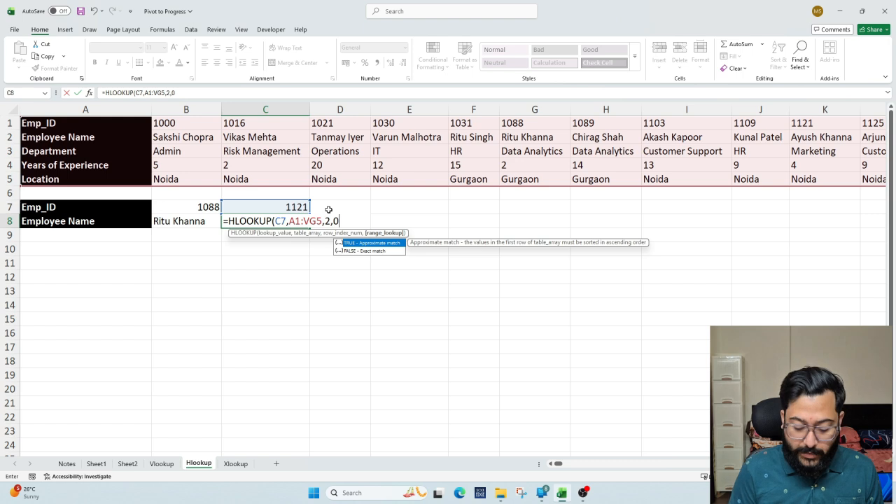
text())
key(Return)
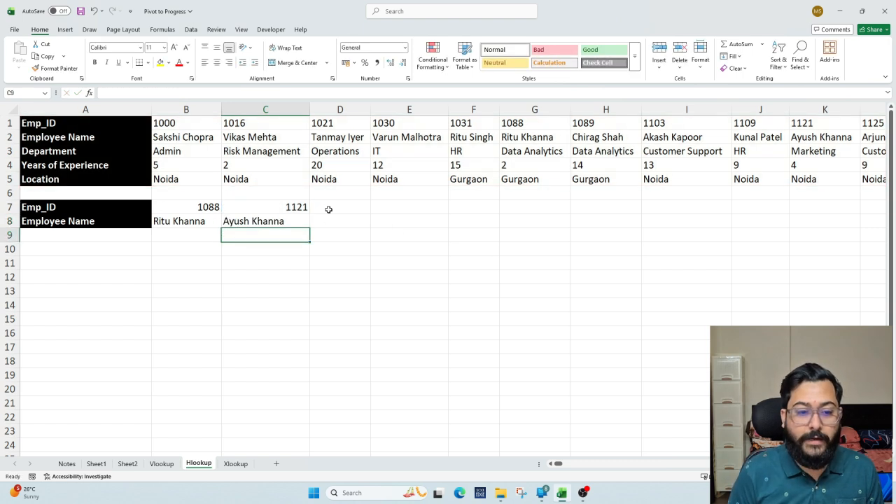
click(802, 138)
click(279, 221)
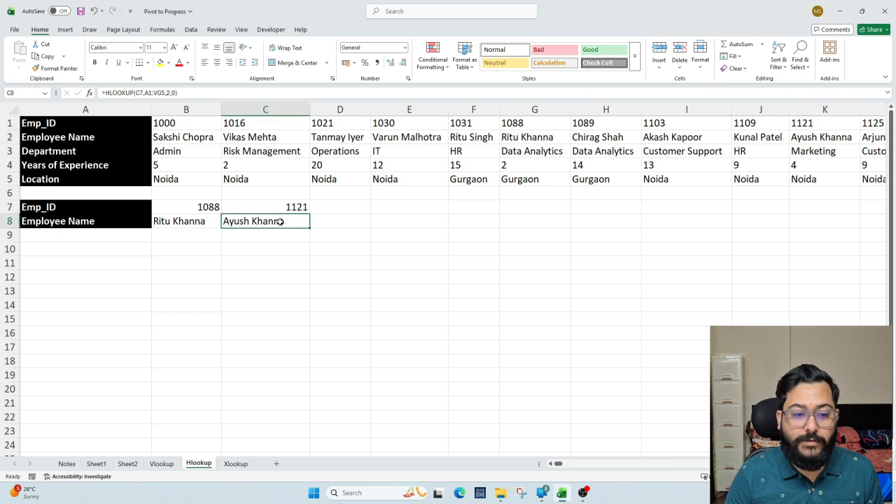
Step: Copy the Years of Experience label from A4 into A9, below the Employee Name lookup label
click(87, 137)
click(83, 166)
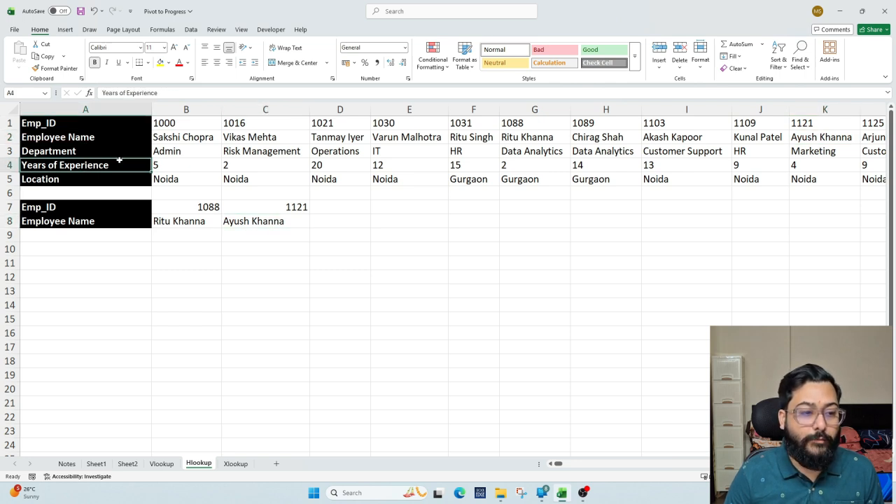
key(ctrl+c)
click(82, 235)
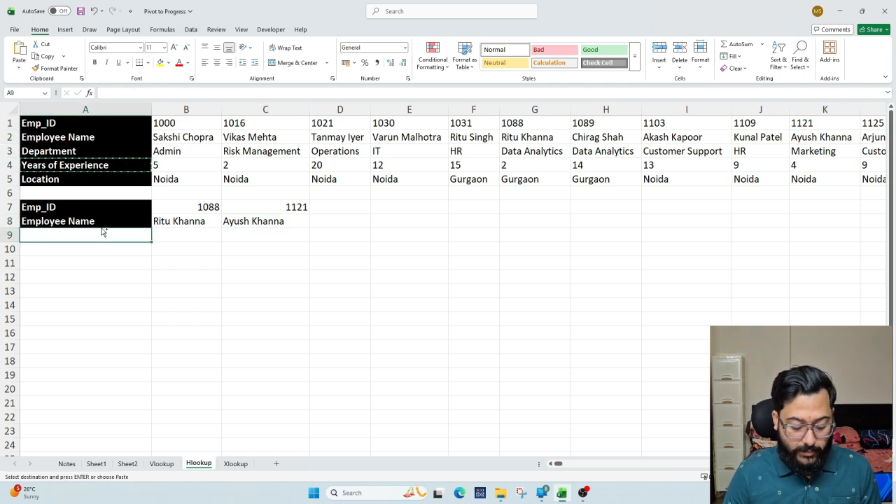
key(Return)
Step: Fill the HLOOKUP formula from B8 down into B9 and correct its references to lookup value B7 and table A1:VG5
click(175, 236)
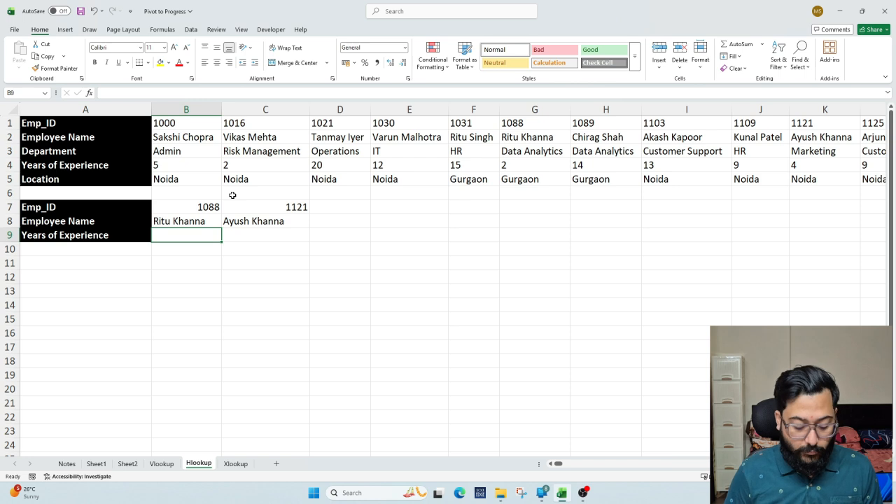
key(ctrl+d)
key(F2)
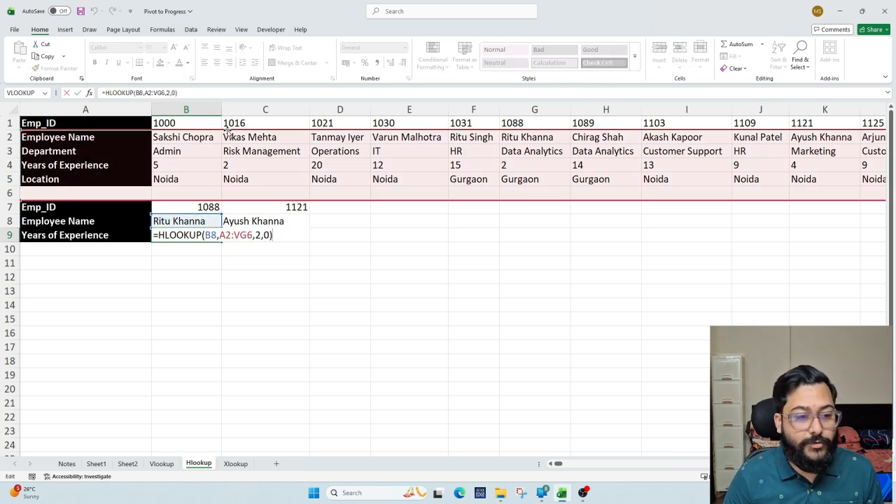
drag(168, 128, 172, 120)
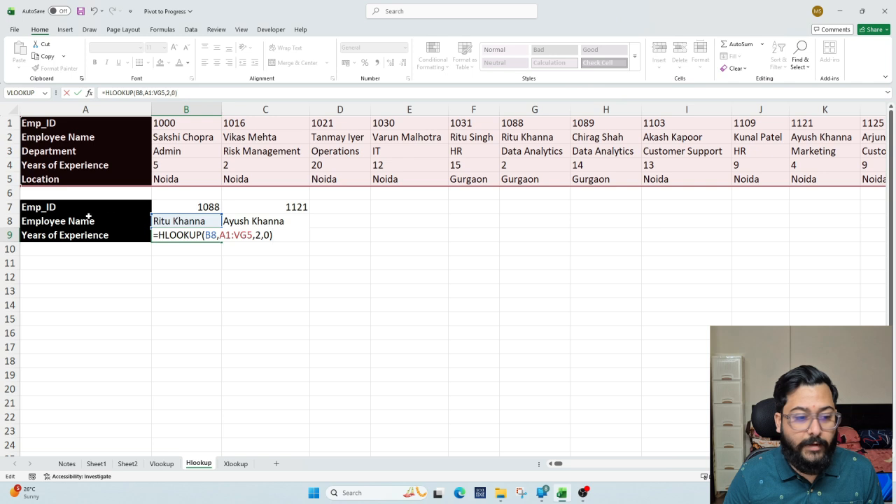
mouse_move(162, 210)
mouse_down()
mouse_move(186, 208)
mouse_move(178, 207)
mouse_up()
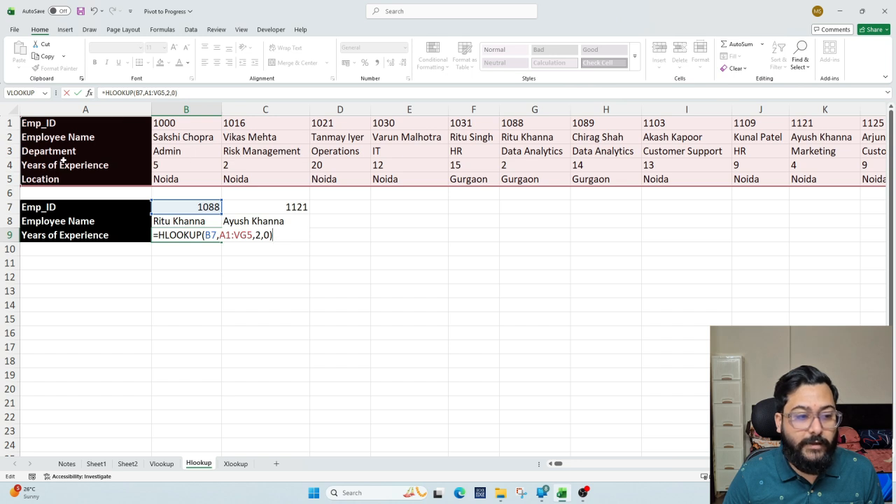
Step: Set the row index in B9's HLOOKUP formula to 4 and check the result against the matching employee's experience in G4
click(261, 236)
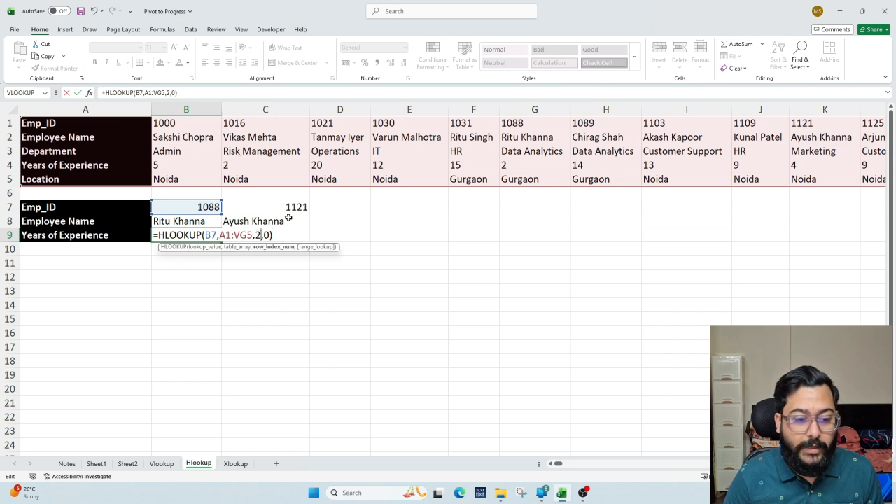
key(BackSpace)
text(4)
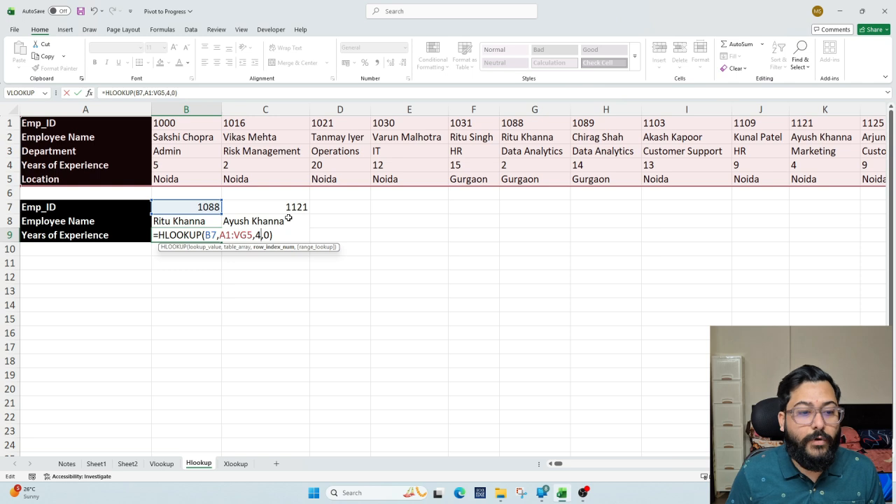
key(Return)
key(Up)
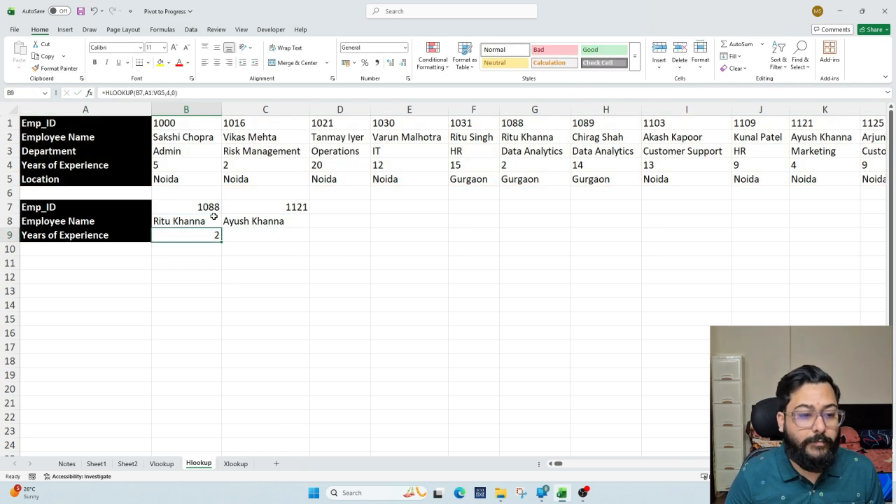
click(539, 137)
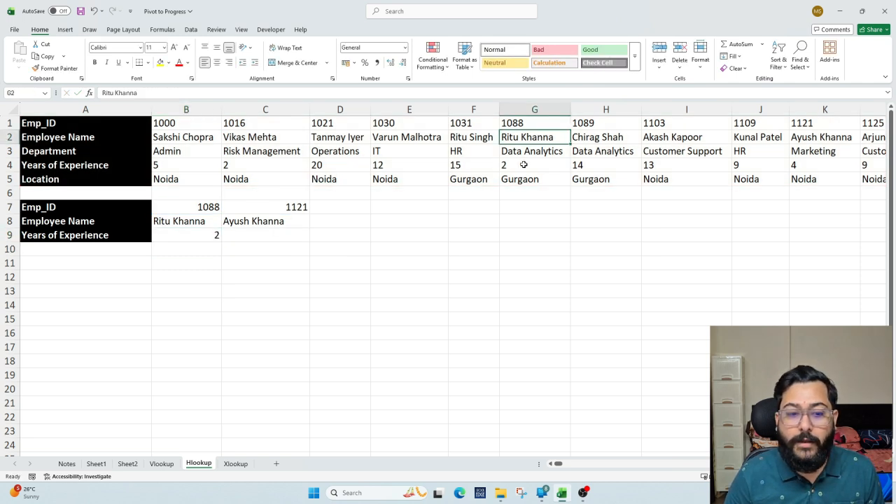
click(524, 165)
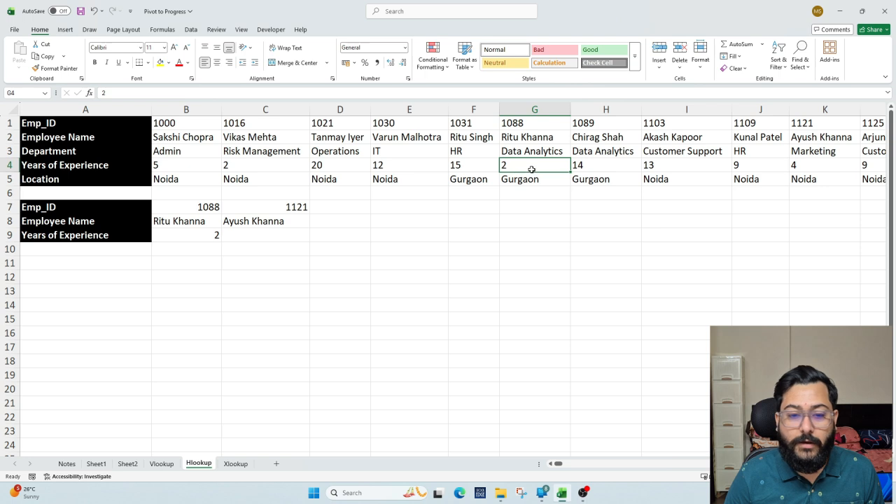
Step: Copy the years-of-experience formula from B9 into C9 for the second employee ID
click(265, 236)
key(Left)
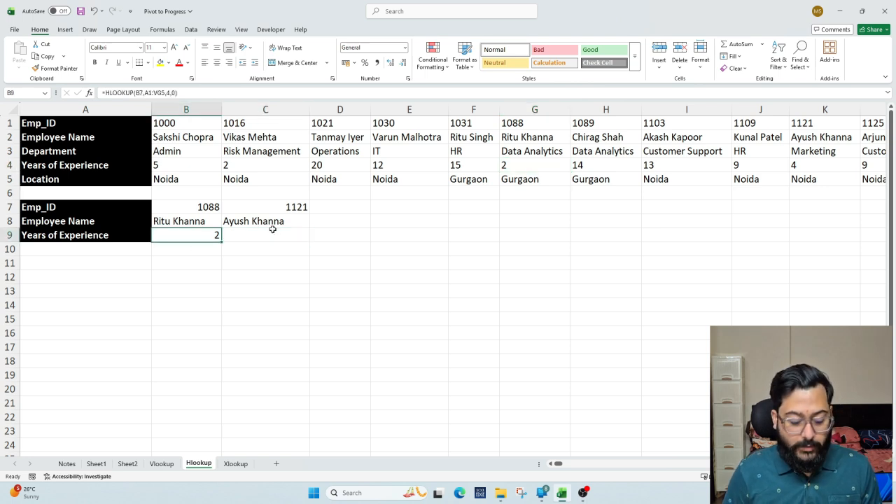
key(ctrl+c)
key(Right)
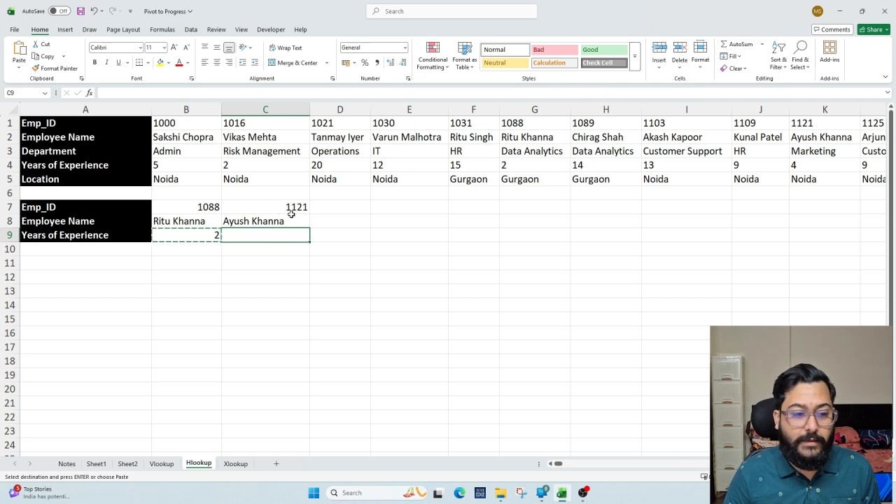
key(ctrl+v)
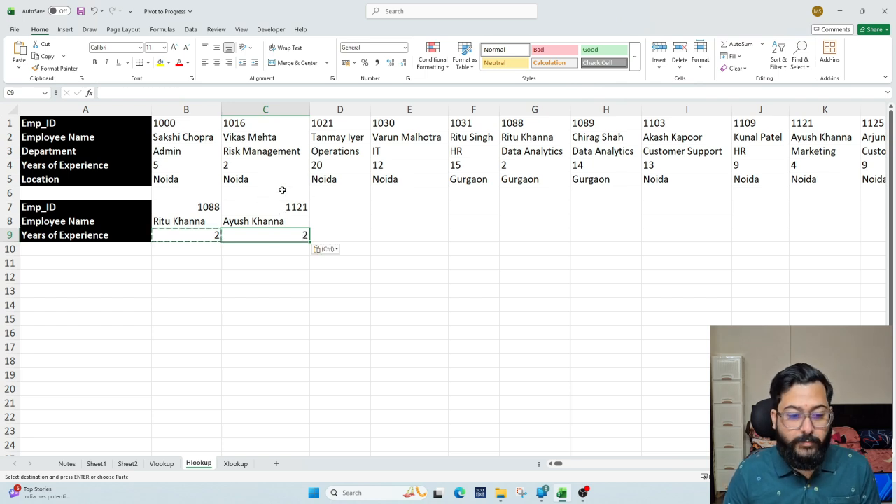
key(Escape)
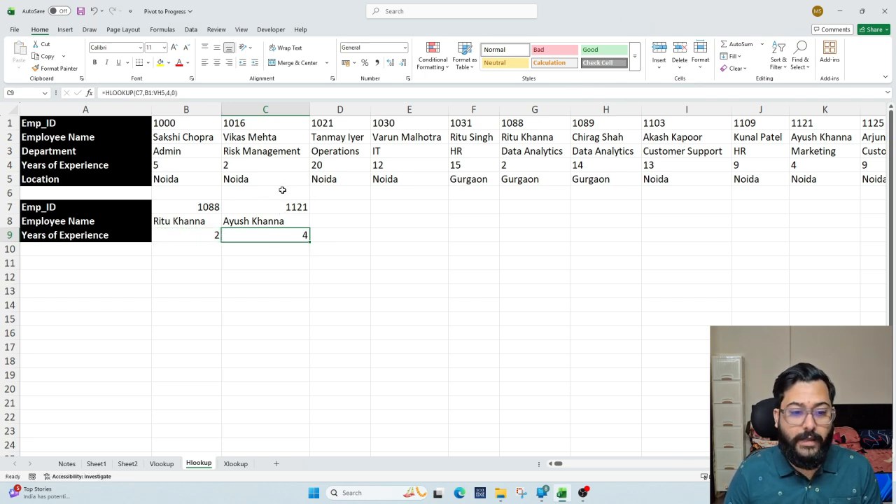
Step: Correct the shifted table range in C9's HLOOKUP formula to A1:VG5
double_click(278, 231)
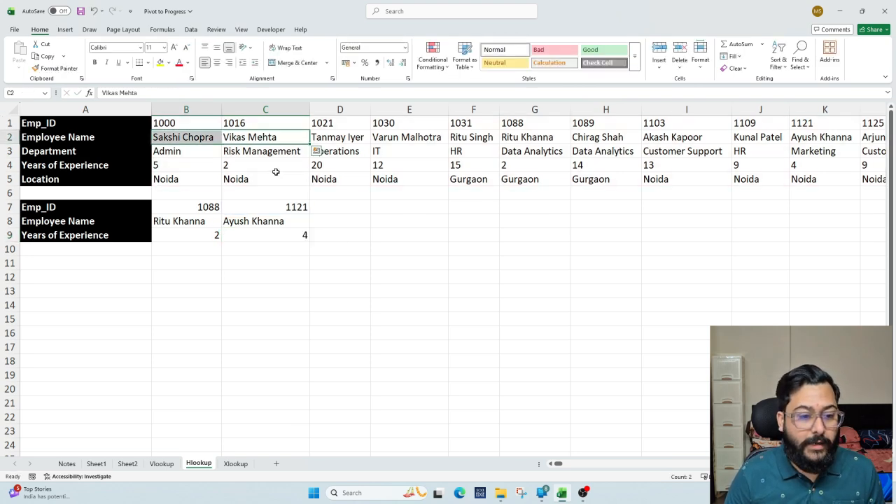
click(283, 232)
key(F2)
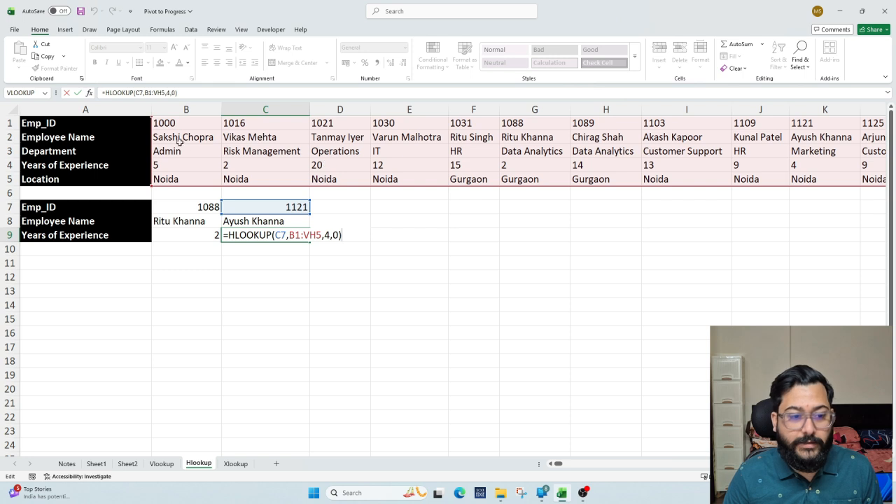
drag(153, 125, 115, 123)
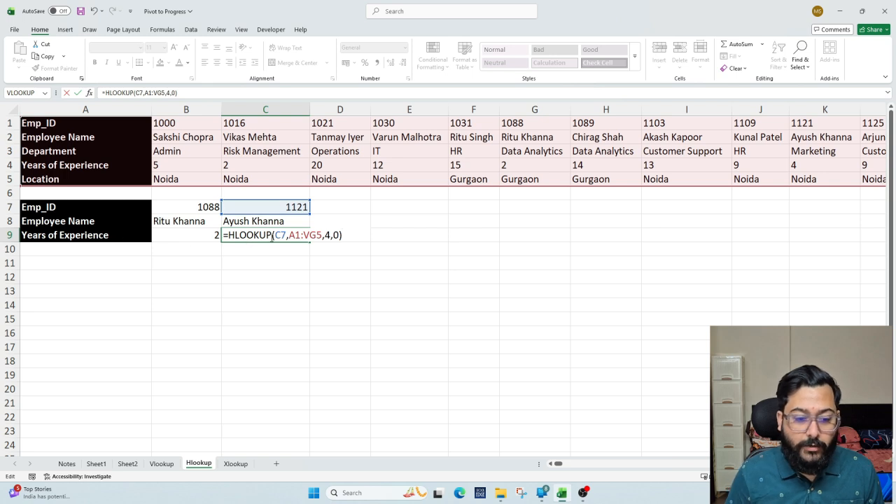
key(Return)
click(282, 234)
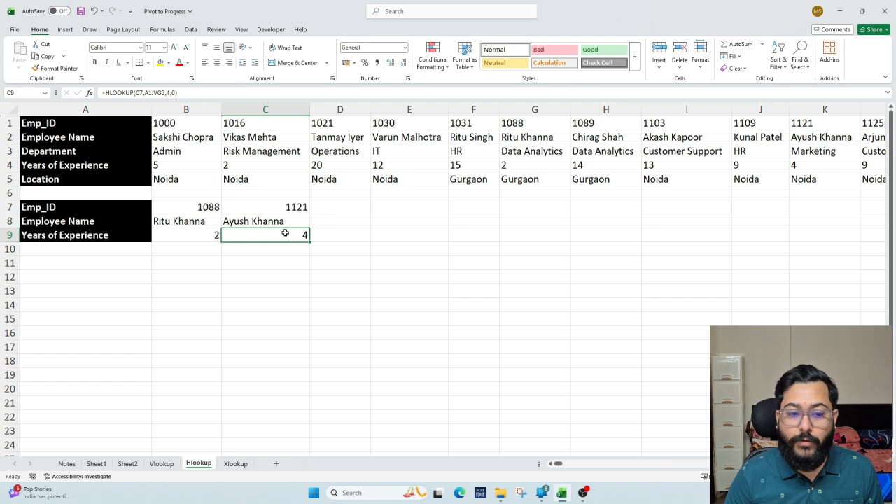
Step: Check the years of experience returned in C9 against the matching employee's ID, name and experience in column K
click(806, 127)
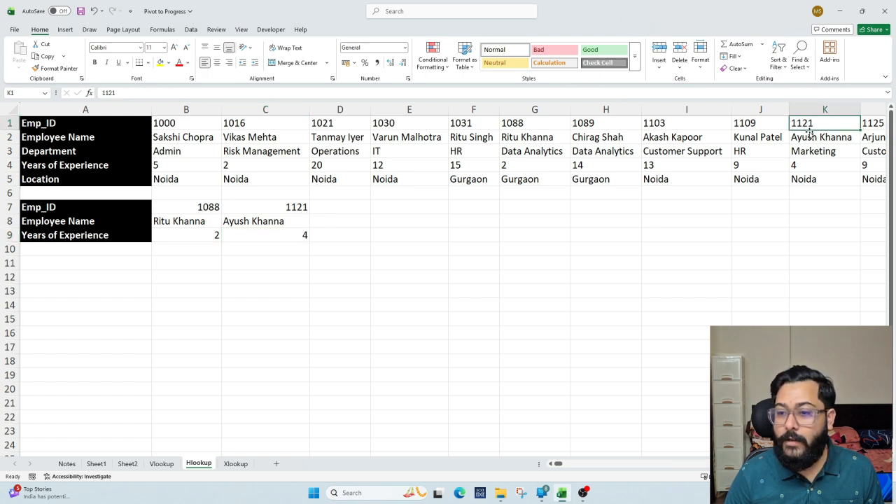
click(814, 145)
click(799, 166)
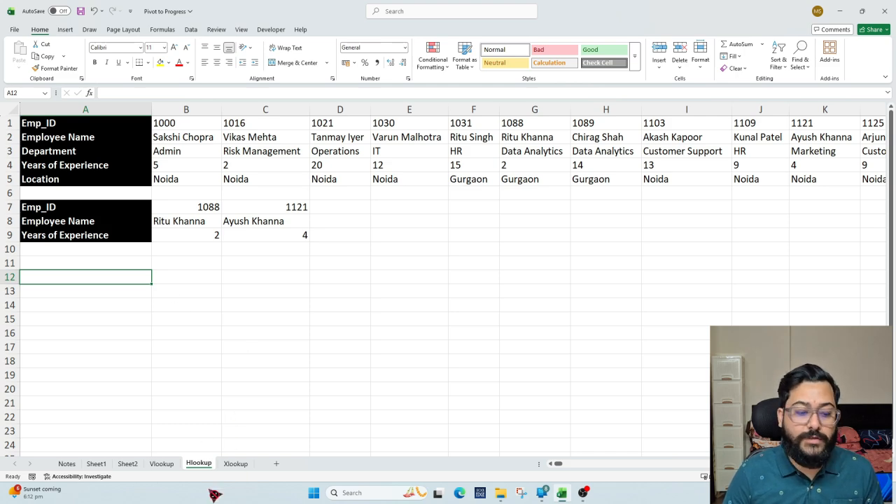
Step: Compare the table layouts on the Vlookup and Xlookup sheets, noting where the Emp_ID column sits in each
click(165, 466)
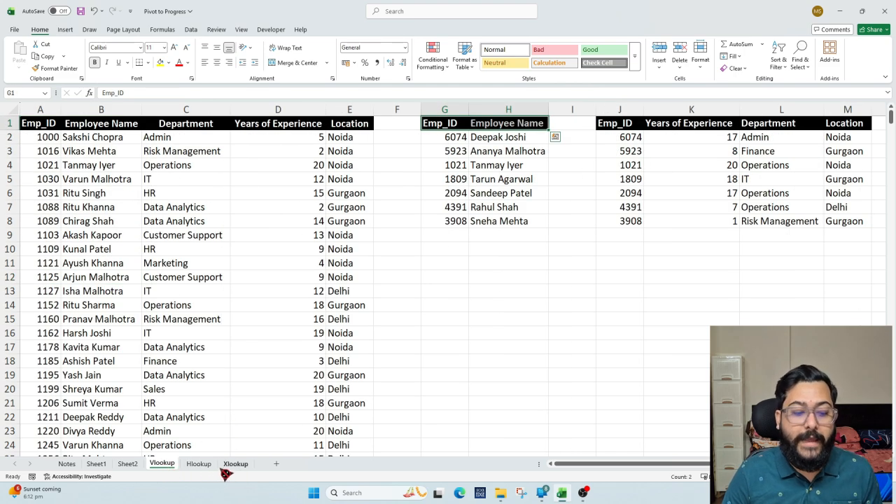
click(445, 246)
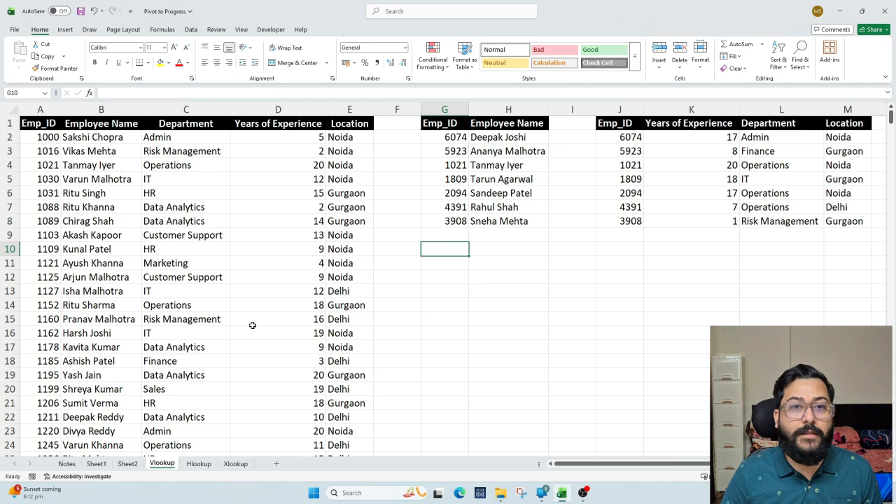
click(237, 464)
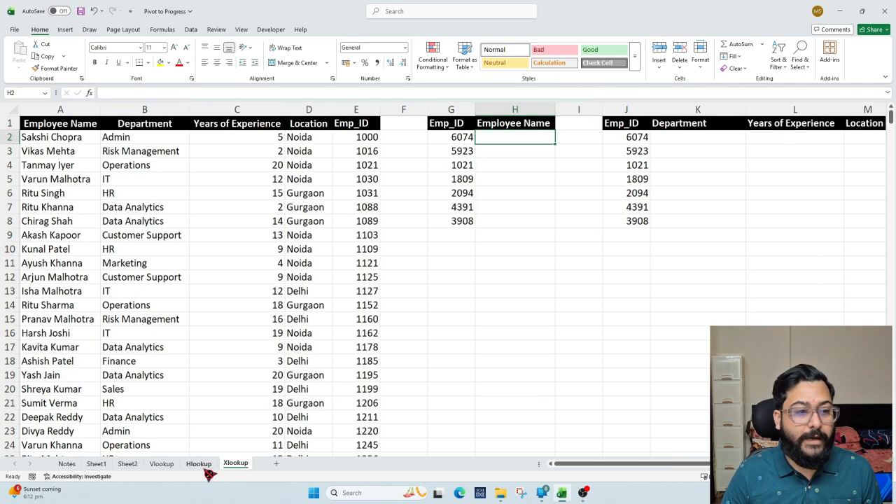
click(58, 110)
click(162, 463)
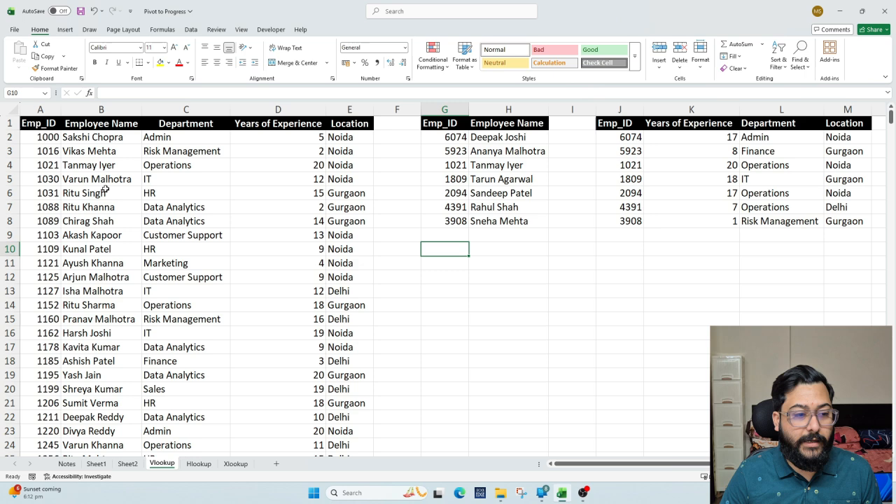
Step: Examine the Emp_ID column on the Vlookup sheet, then on the Xlookup sheet, along with the lookup ID in G2
click(42, 109)
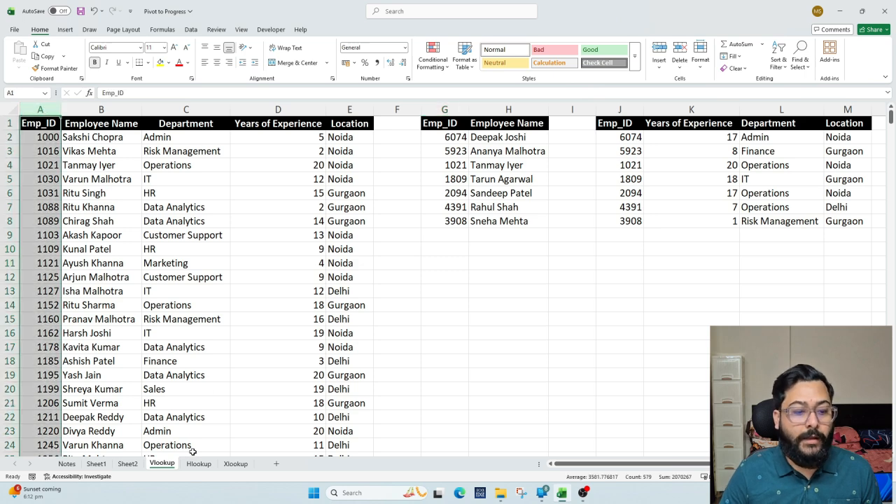
click(236, 464)
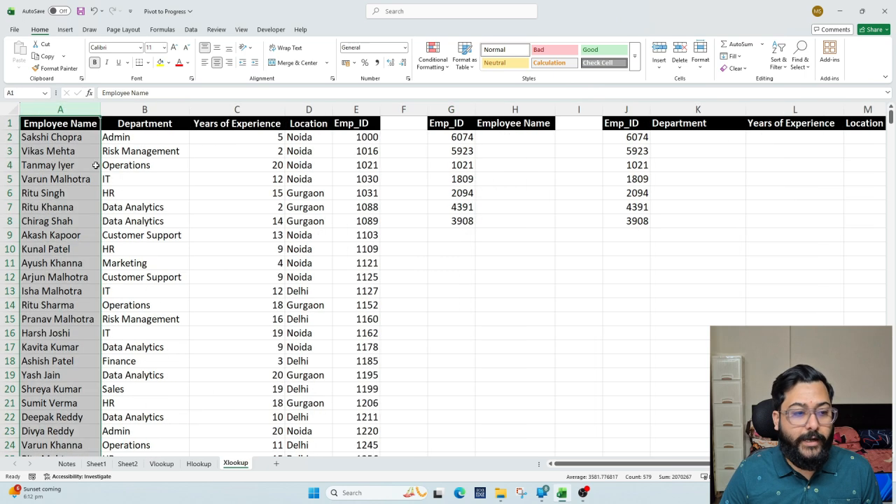
click(358, 109)
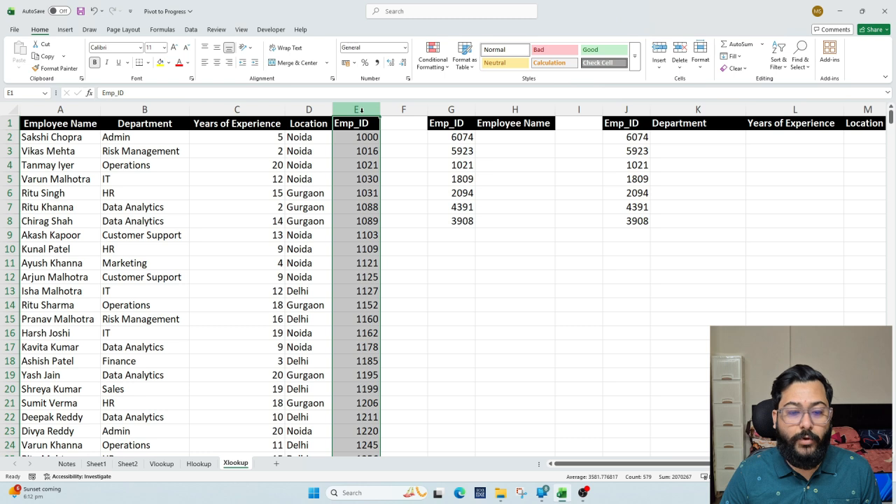
click(504, 140)
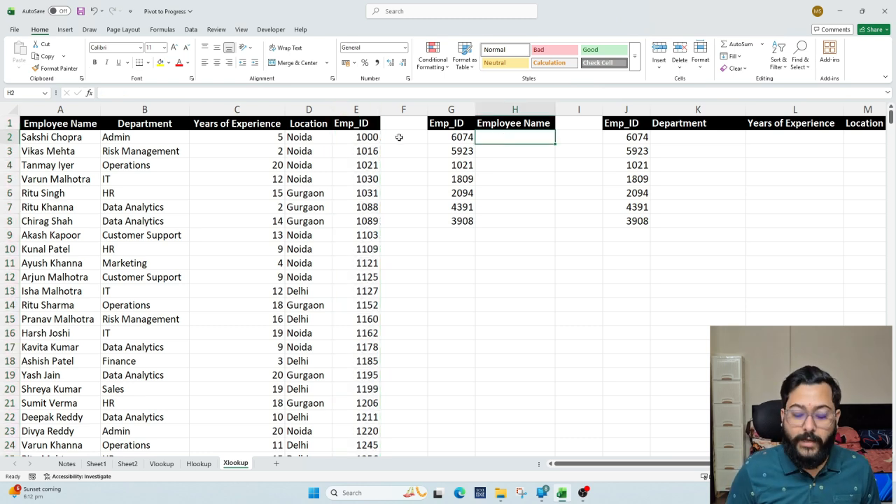
click(455, 139)
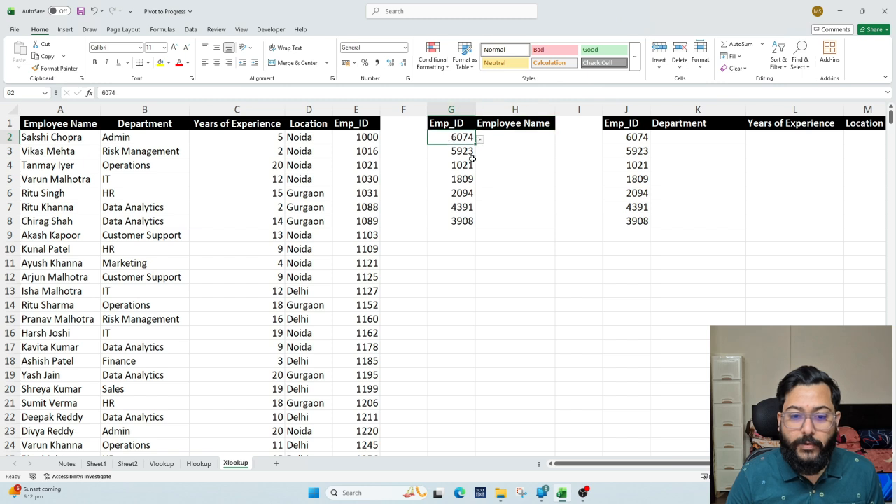
Step: Try to look up the first employee's name in H2 with the formula =VLOOKUP(G2,A:E,1,0)
click(502, 140)
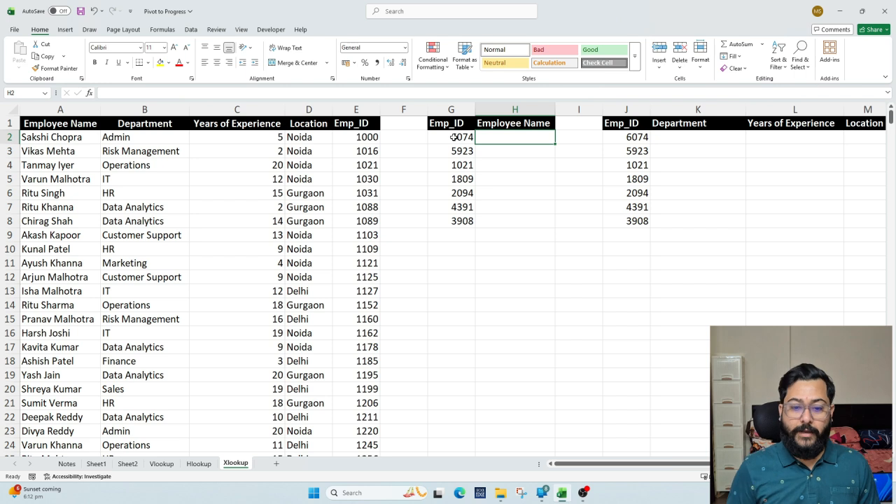
text(=v)
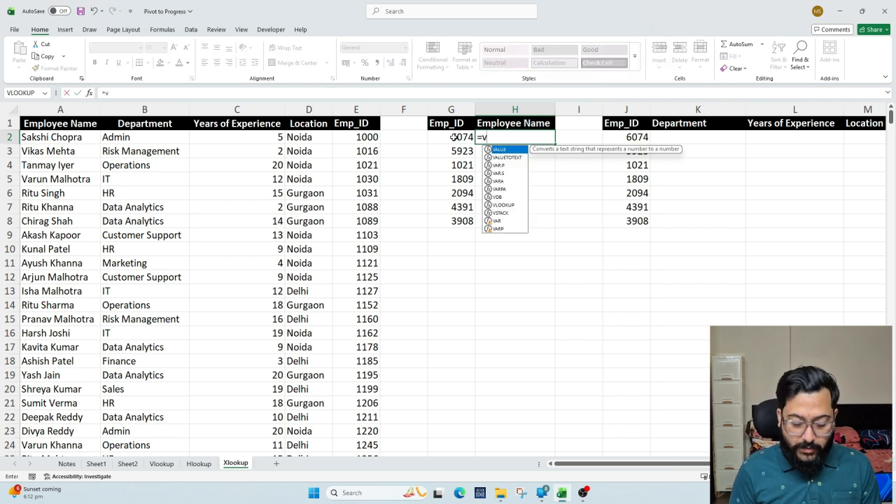
text(l)
key(Tab)
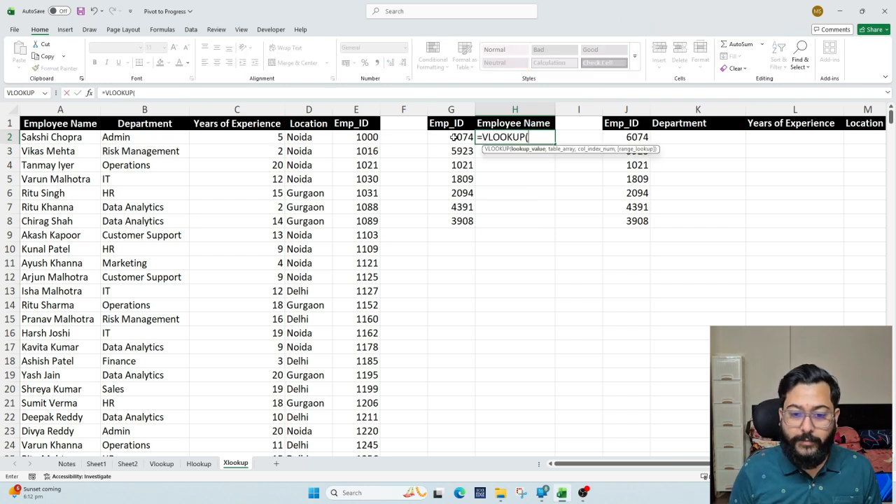
click(453, 138)
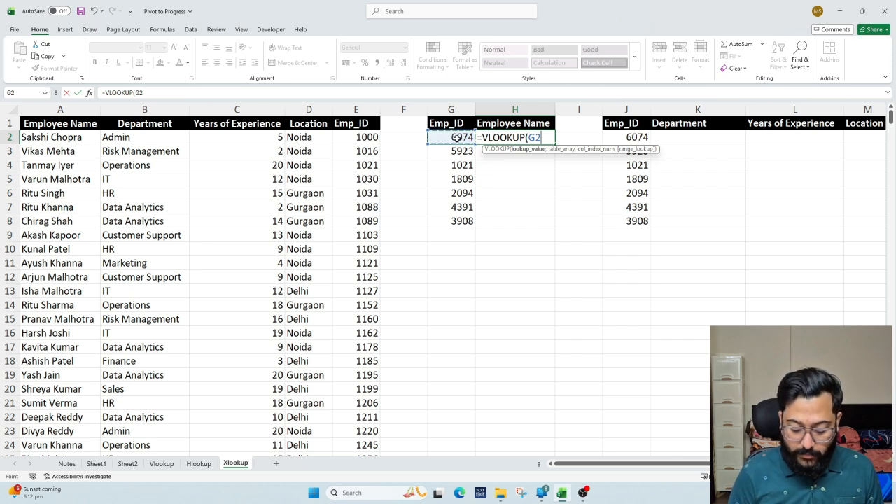
text(,)
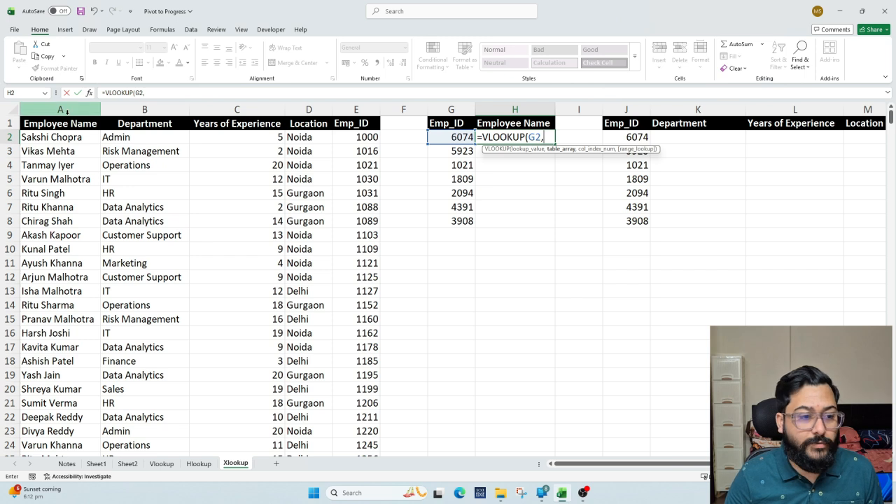
drag(61, 111, 366, 123)
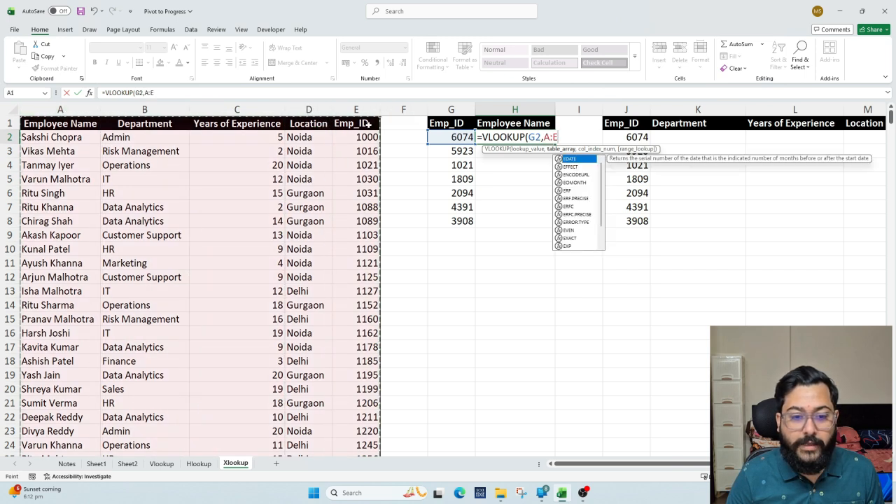
text(,)
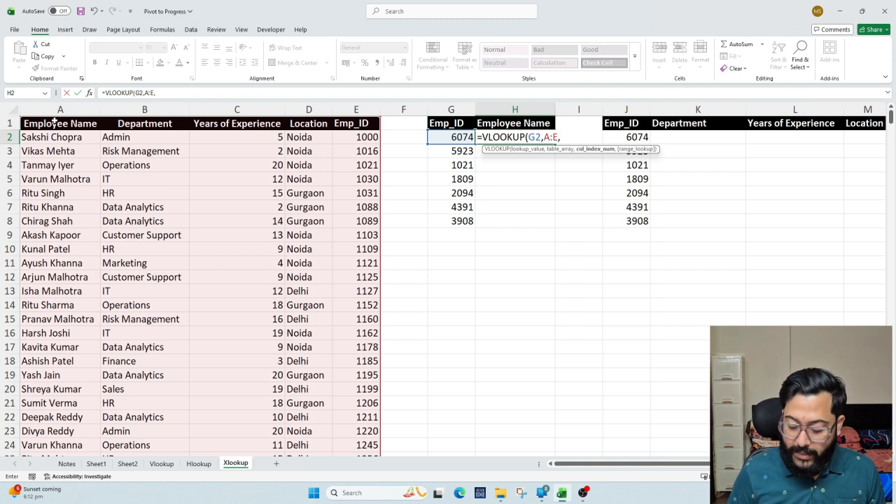
text(1,0)
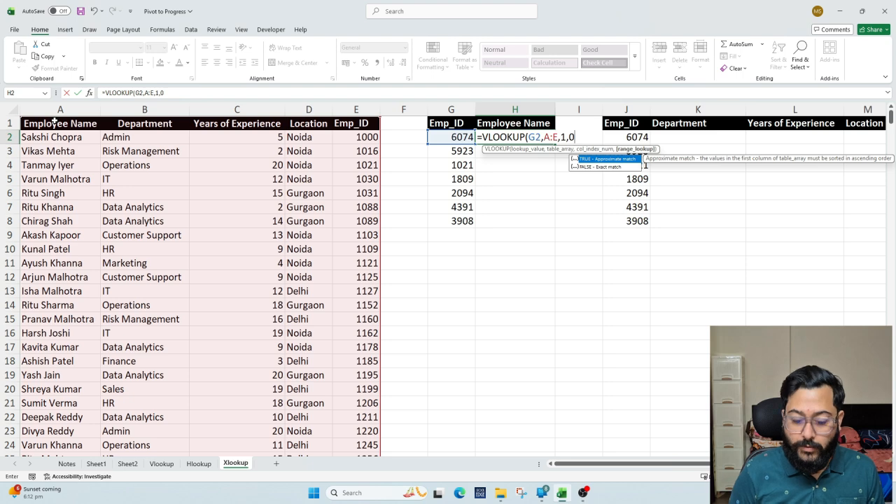
text())
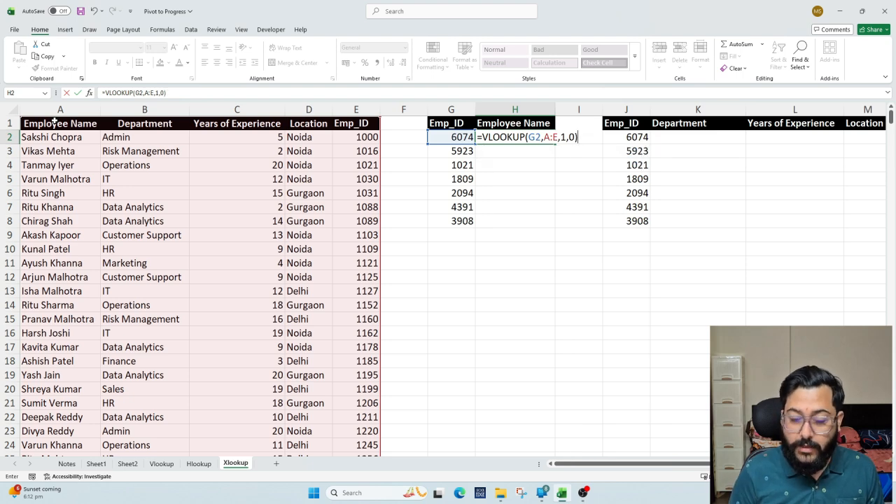
key(Return)
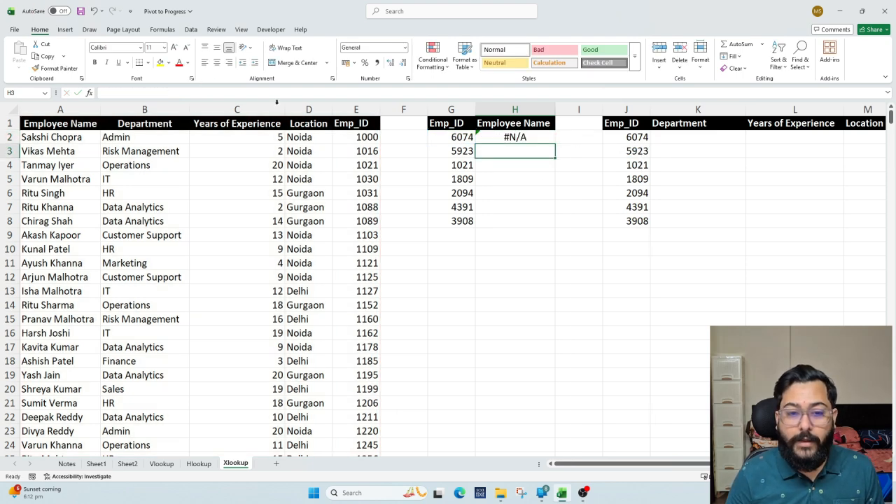
Step: Search the Emp_ID column for the ID in G2 and check the employee name in the matching row
click(501, 140)
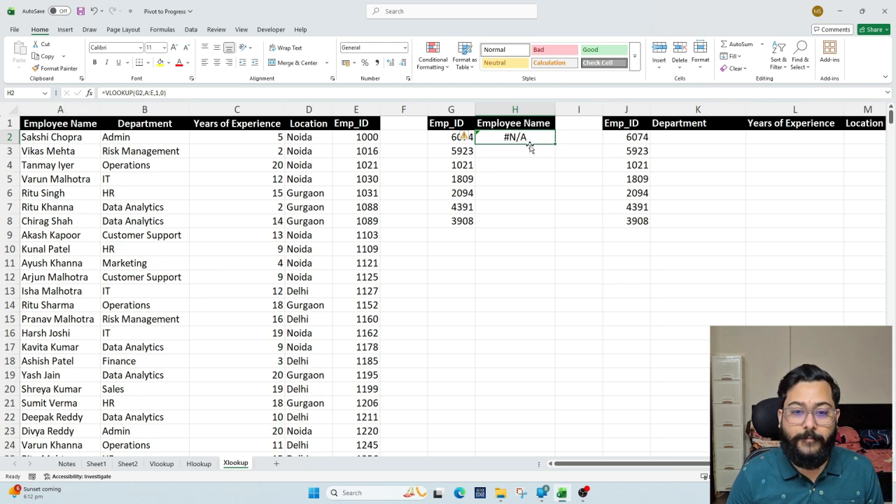
click(465, 151)
click(456, 137)
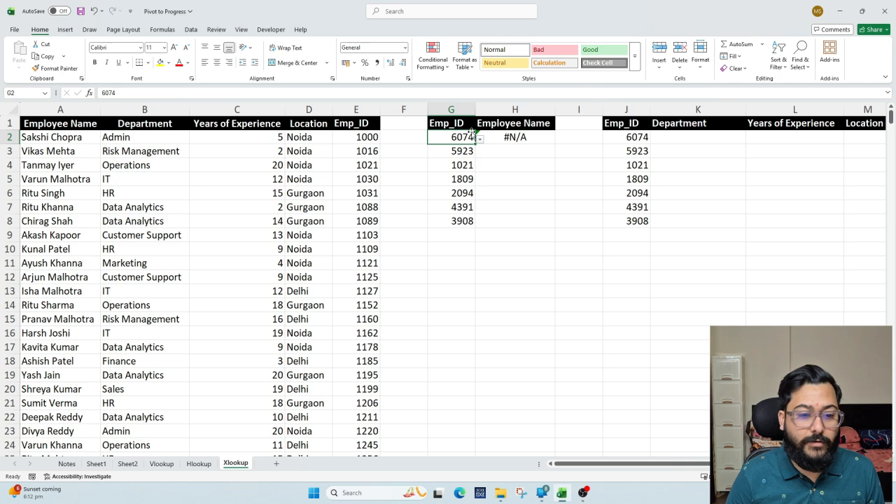
click(356, 108)
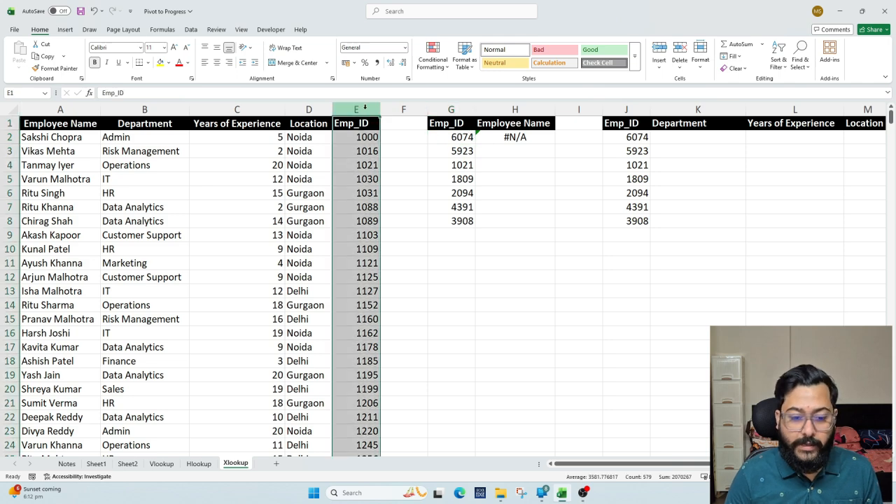
key(ctrl+f)
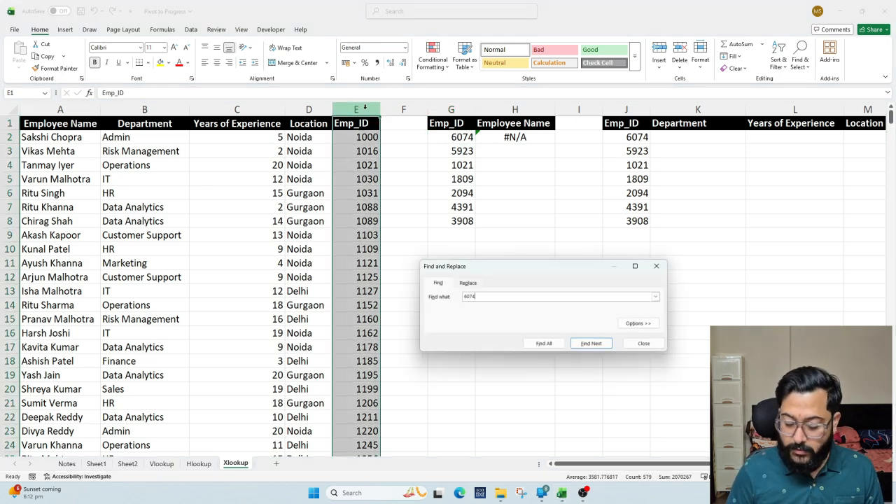
key(Return)
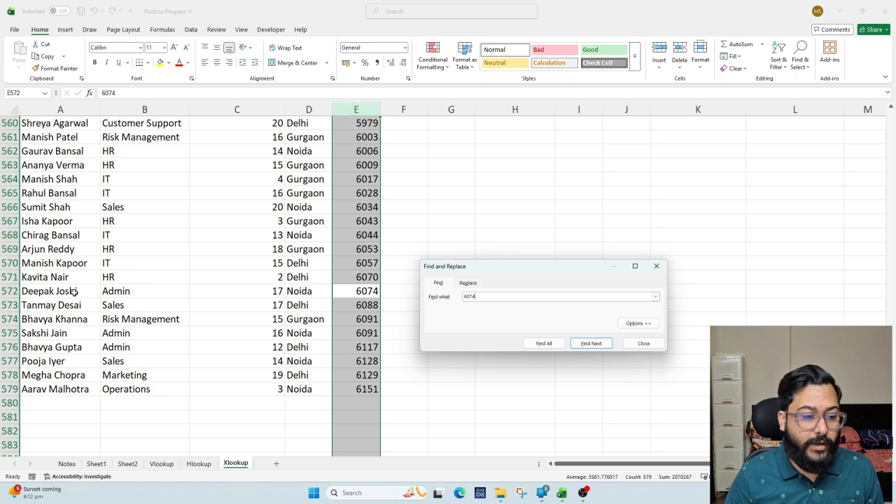
click(49, 293)
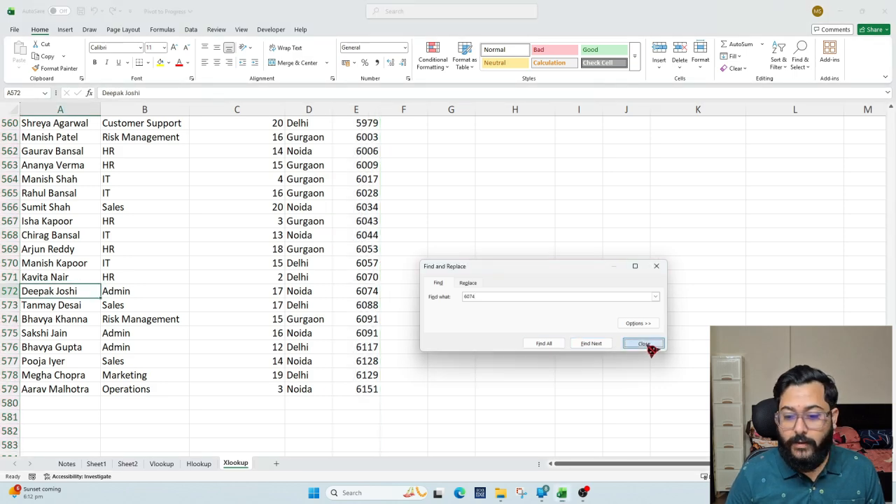
key(Escape)
click(452, 224)
key(ctrl+Up)
key(ctrl+Up)
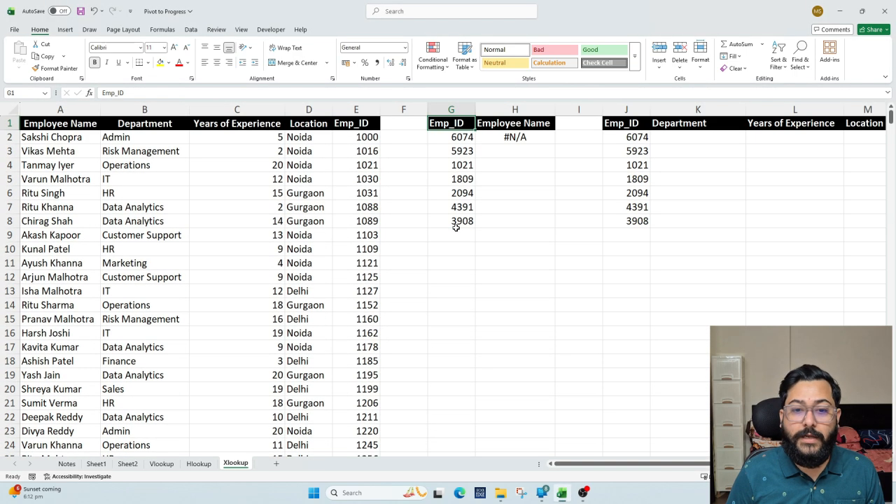
Step: Review the lookup value, table range and column index in H2's VLOOKUP formula
key(Right)
key(Down)
key(Down)
key(Up)
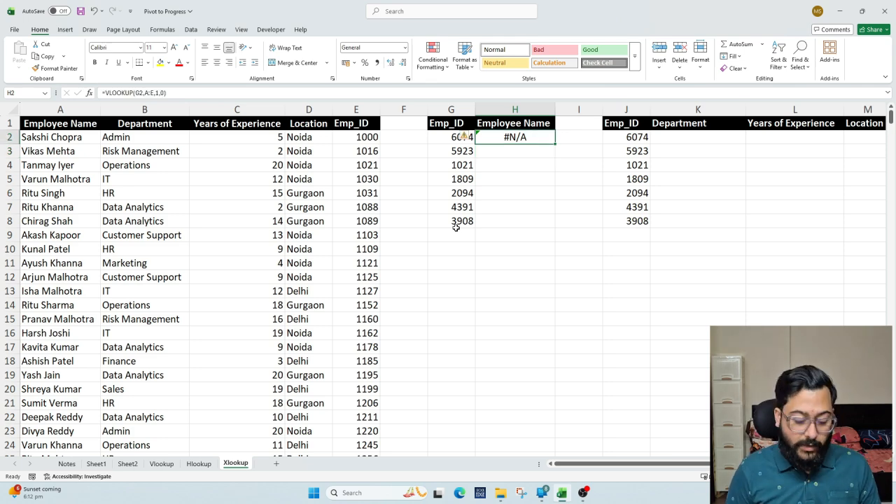
key(F2)
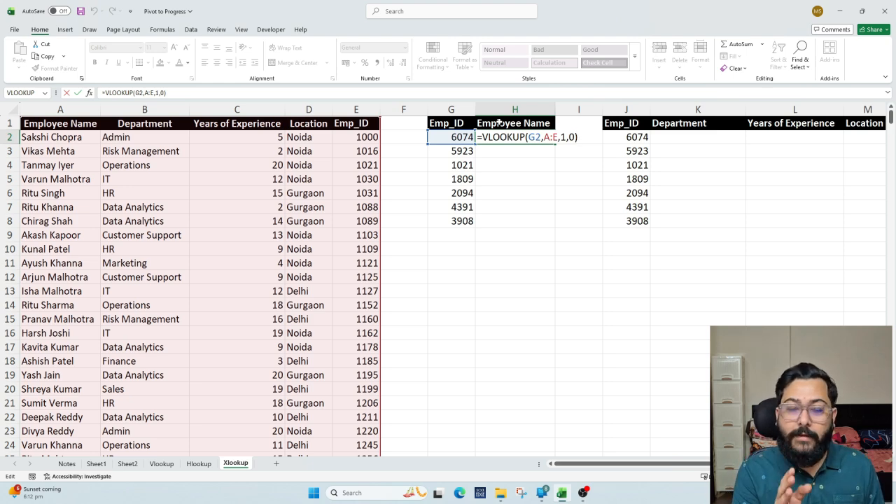
key(ctrl+Return)
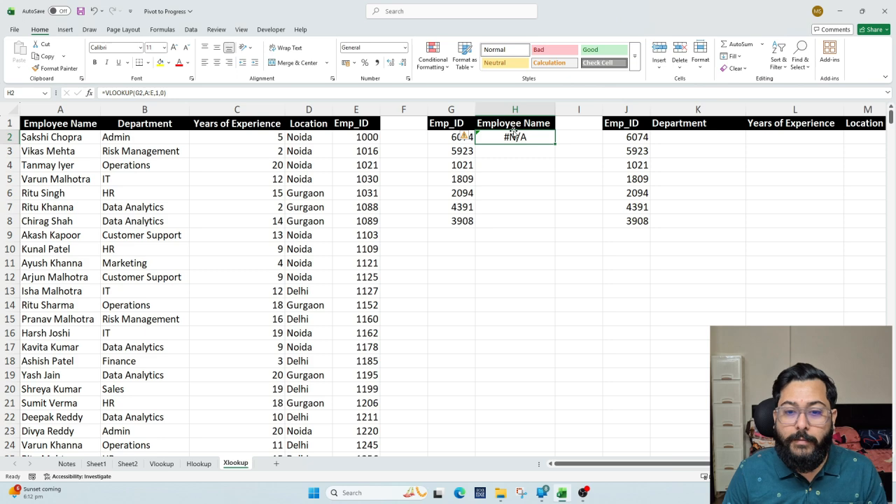
Step: Insert a blank column before the Employee Name column on the Xlookup sheet
click(361, 112)
click(61, 109)
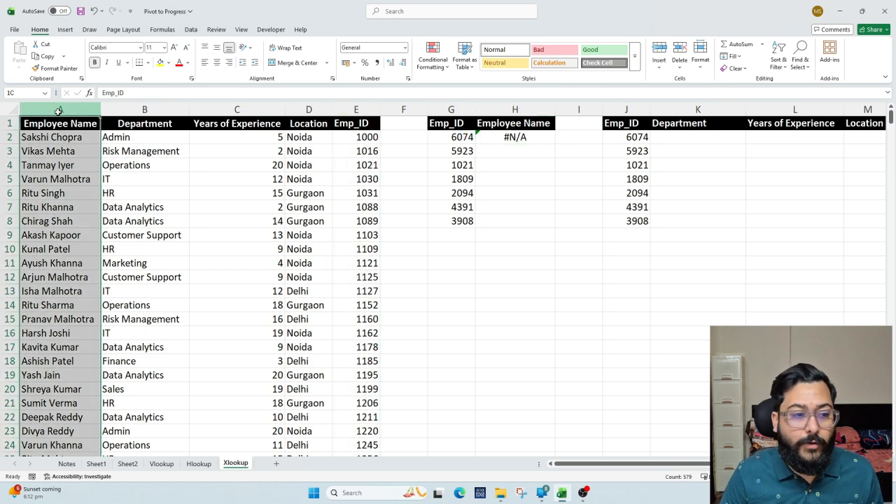
key(ctrl+shift+plus)
Step: Move the Emp_ID column from column F into the blank column A
key(Right)
key(Right)
key(Right)
key(Right)
key(Right)
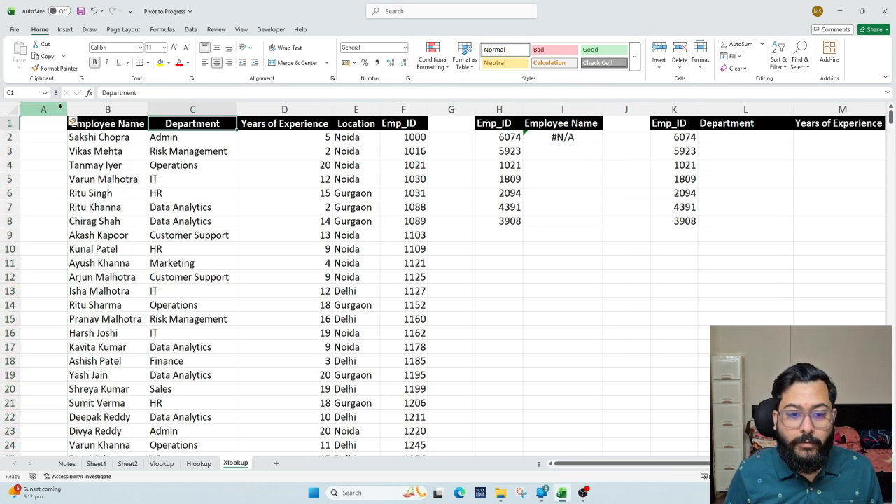
key(ctrl+space)
key(ctrl+x)
key(Left)
key(Left)
key(Left)
key(Left)
key(Left)
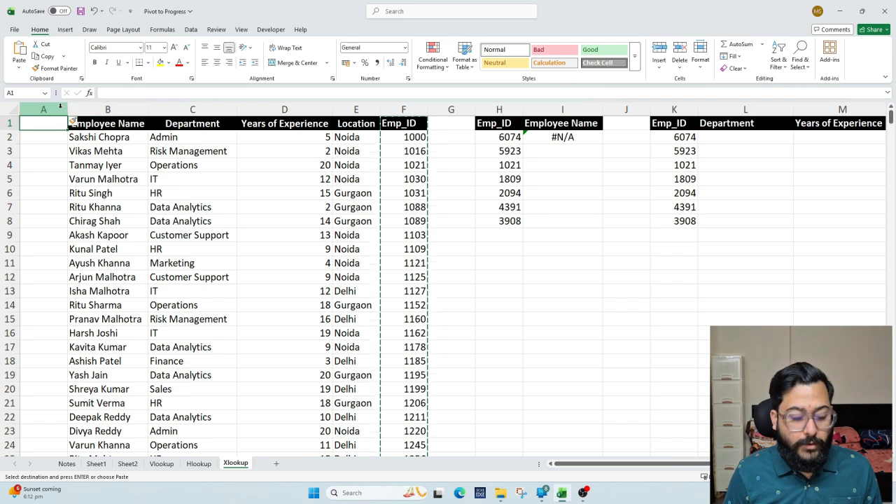
key(ctrl+v)
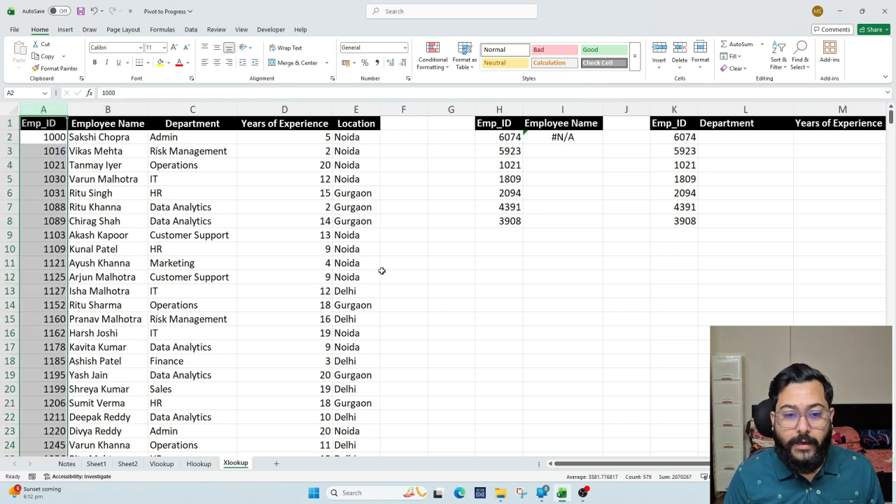
Step: Enter a VLOOKUP in I2 that looks up H2 in columns A:E and returns column 2 with match type 0
click(562, 137)
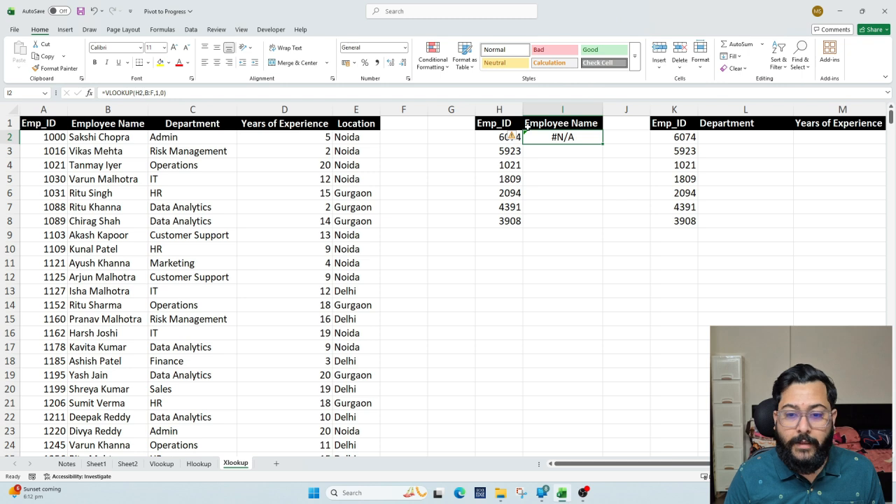
text(=VALUE()
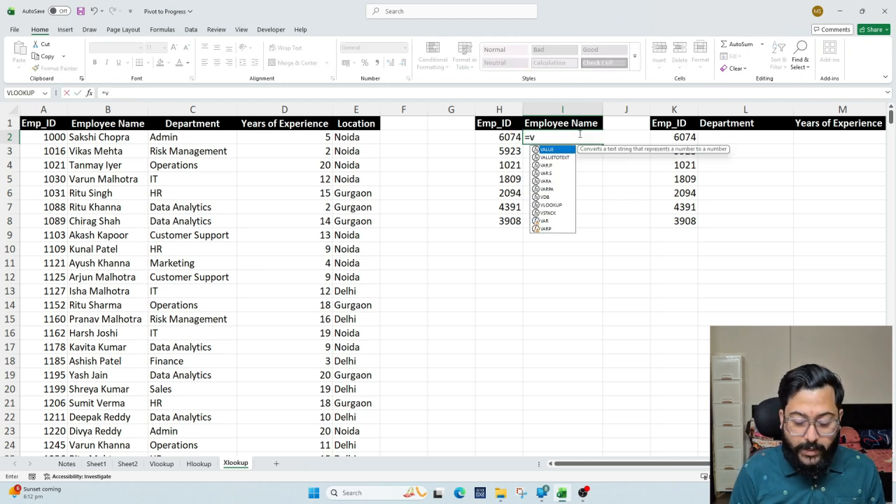
key(Escape)
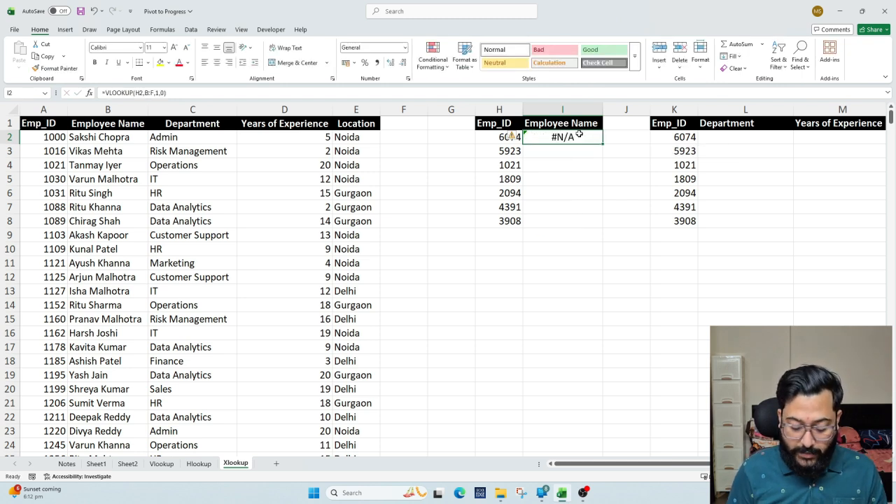
text(=VLOOKUP()
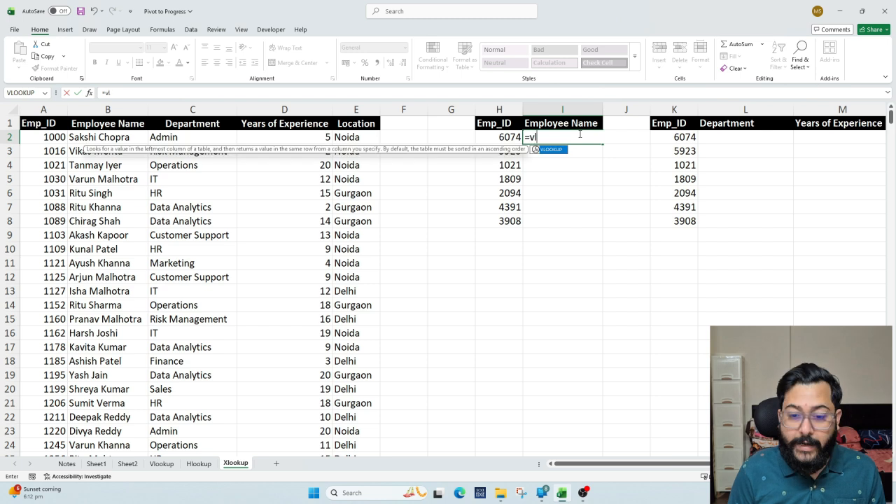
key(Left)
text(,)
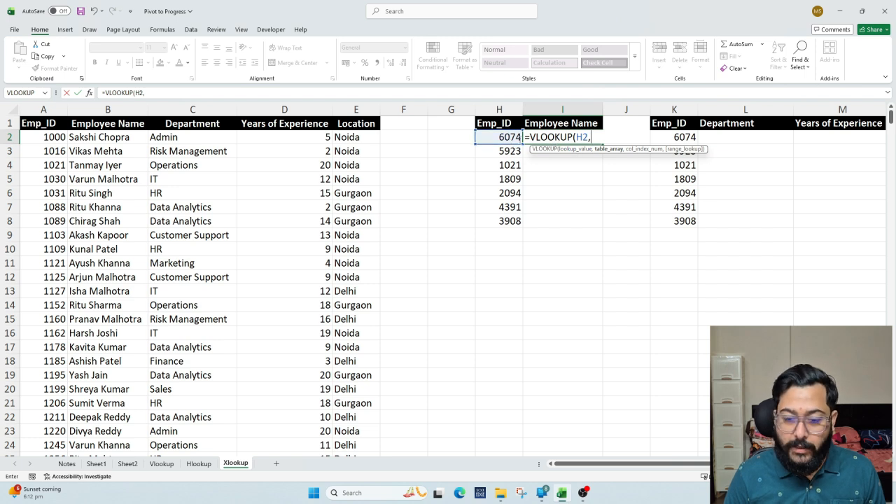
click(51, 110)
drag(50, 111, 373, 103)
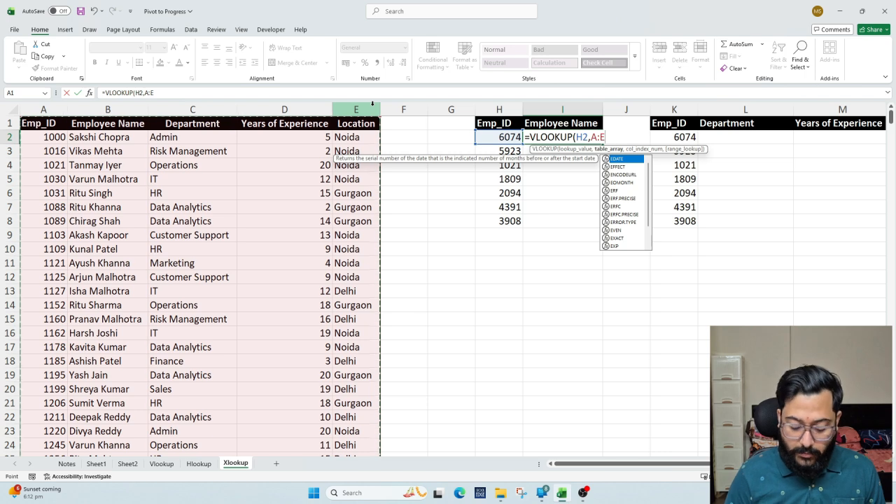
text(,)
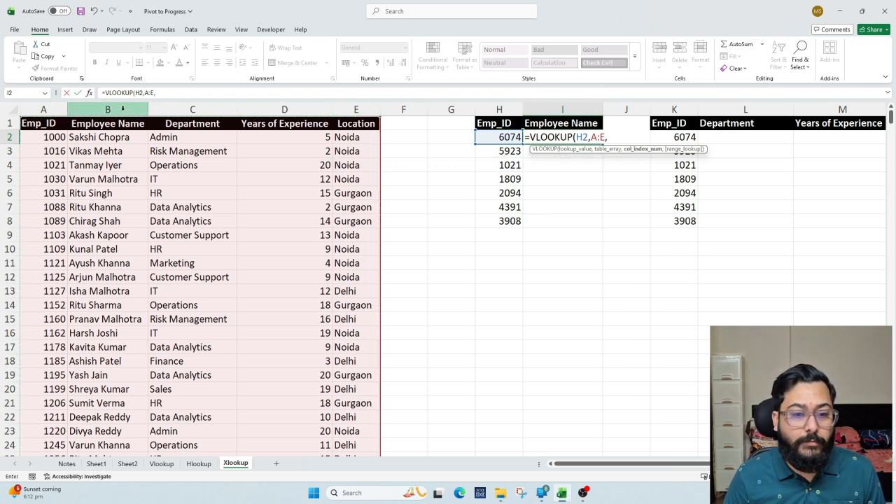
text(2)
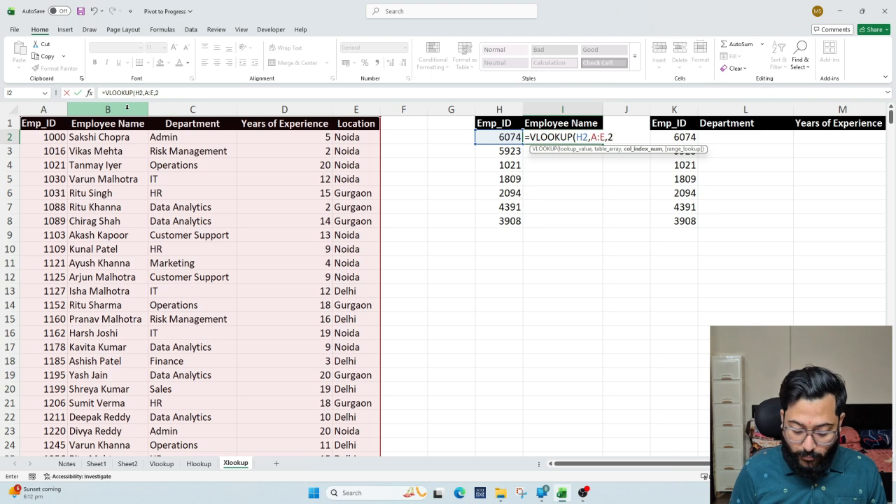
text(,0))
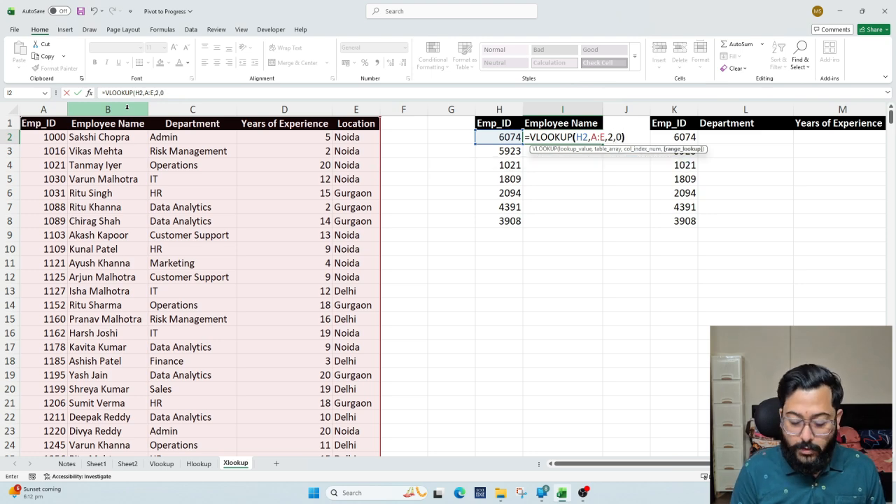
key(Return)
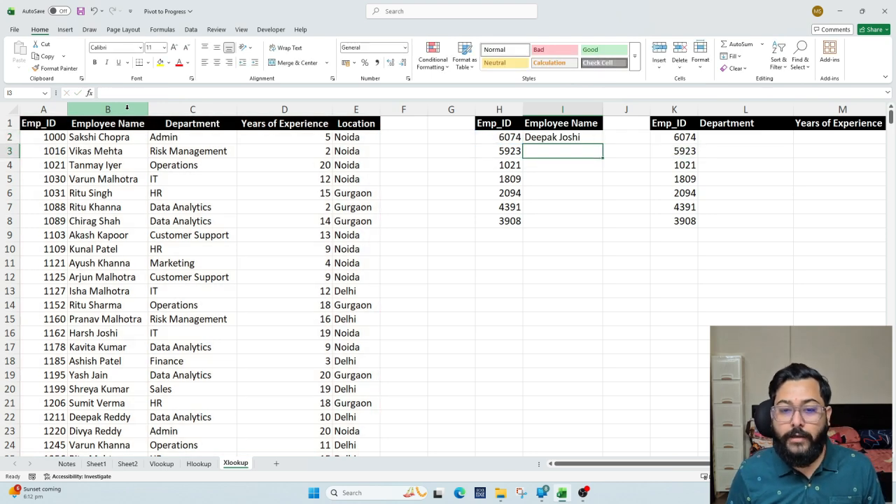
click(507, 137)
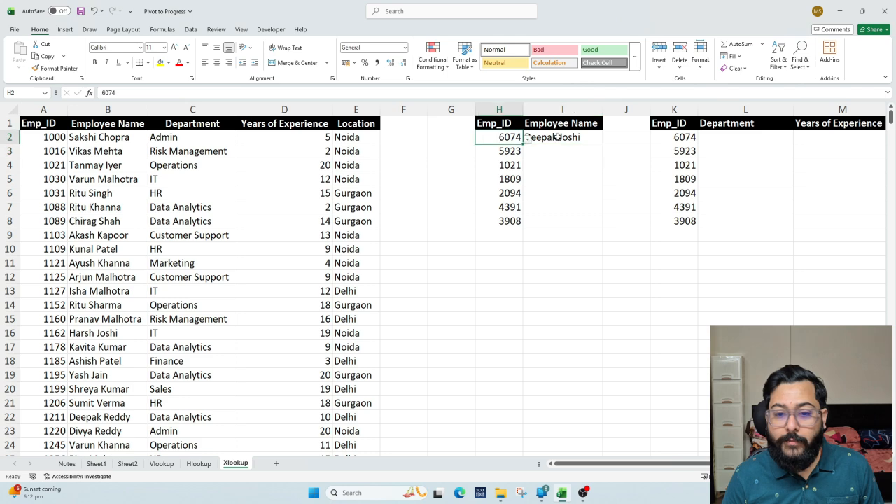
click(559, 137)
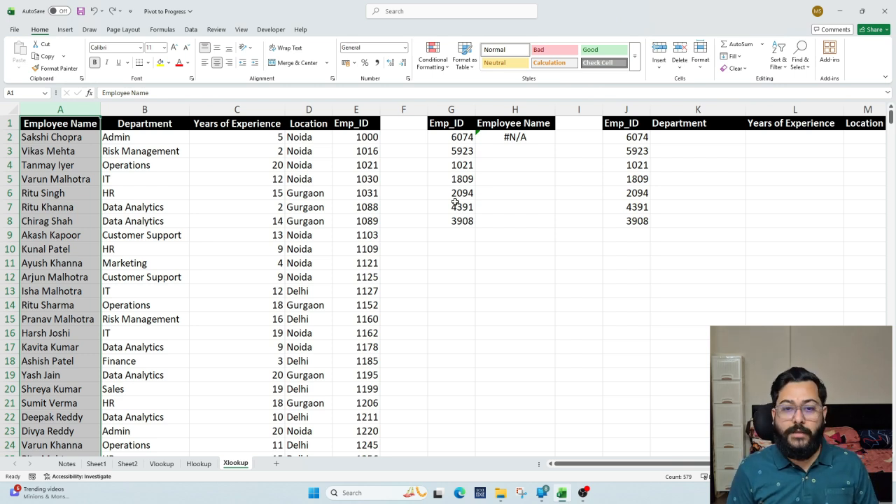
Step: Replace the VLOOKUP in H2 with an XLOOKUP that finds G2 in column E and returns the name from column A
click(518, 138)
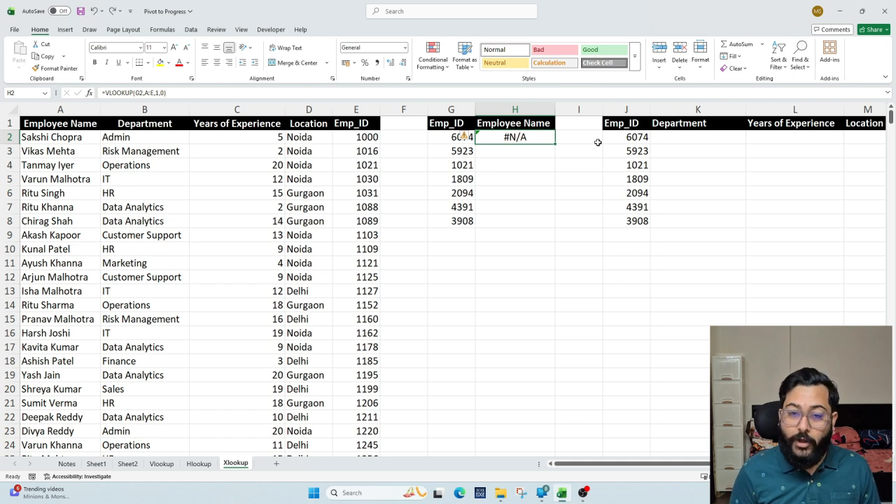
key(Delete)
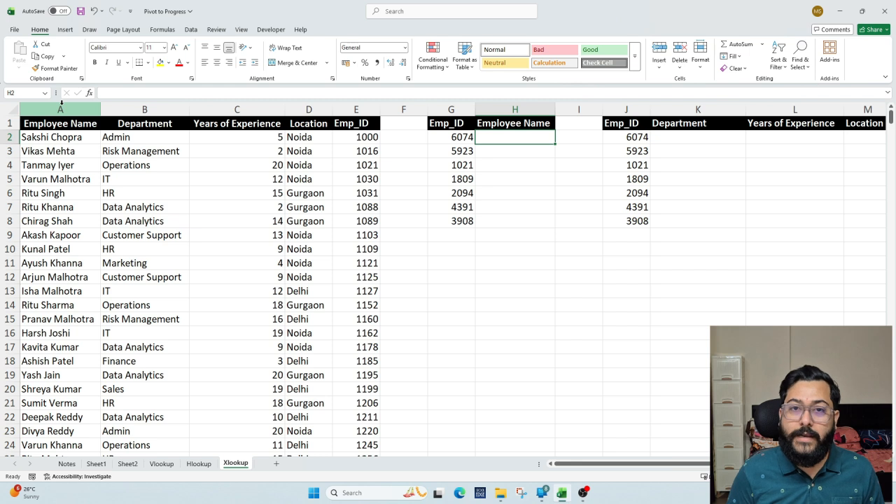
text(=)
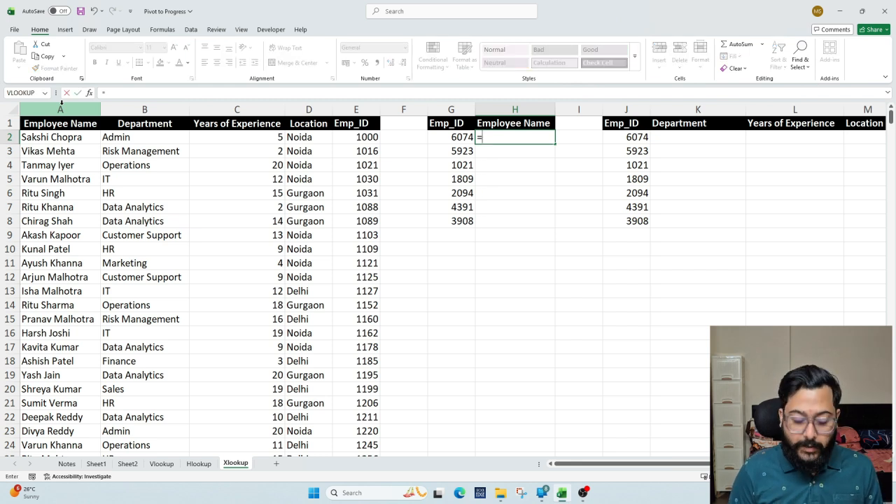
text(xl)
key(Tab)
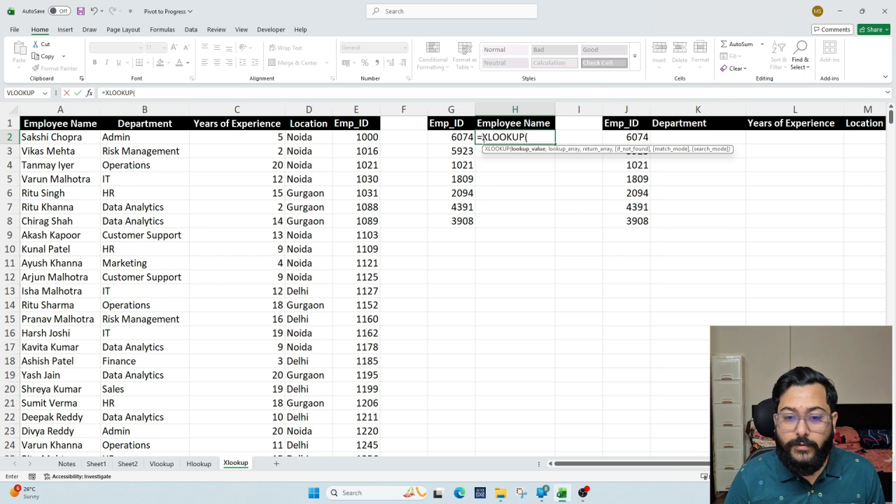
click(457, 138)
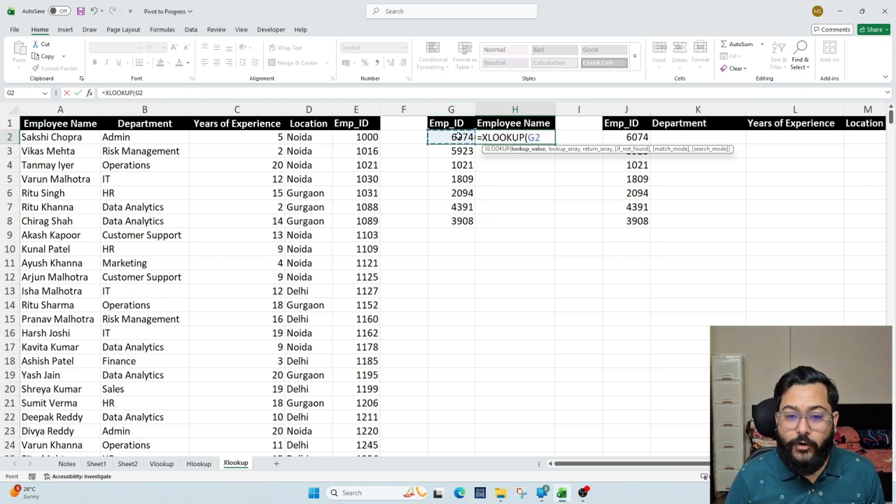
text(,)
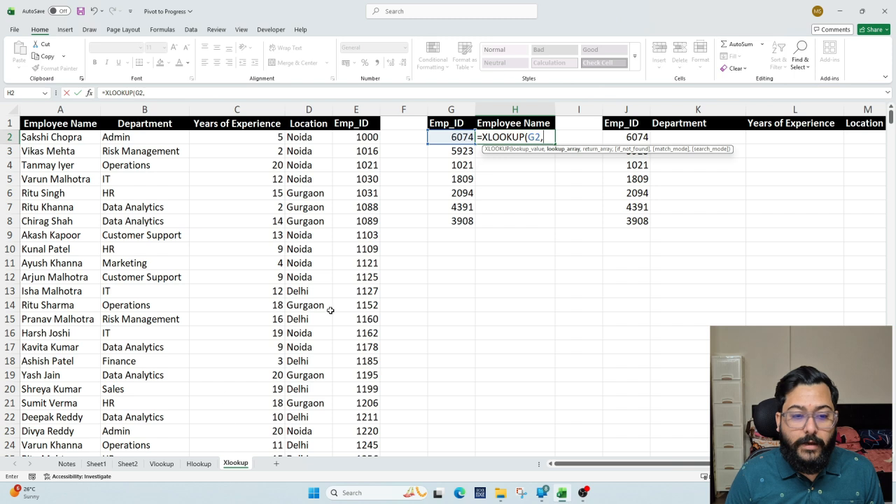
click(355, 110)
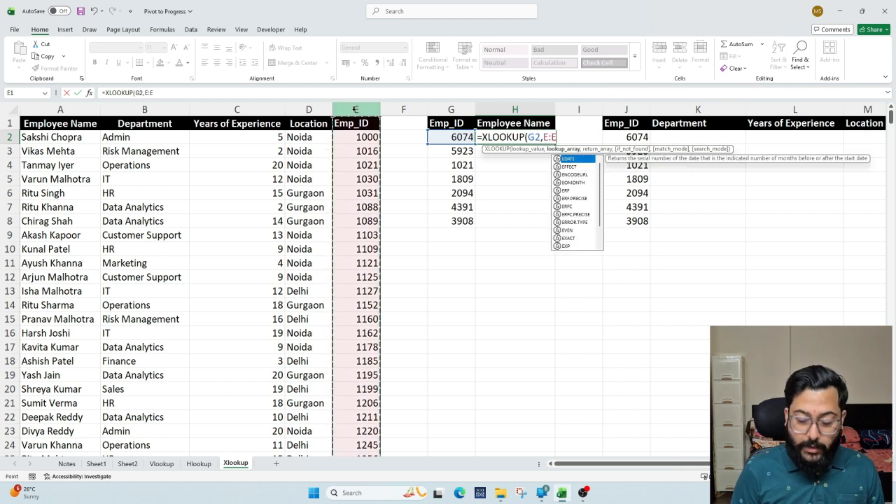
text(,)
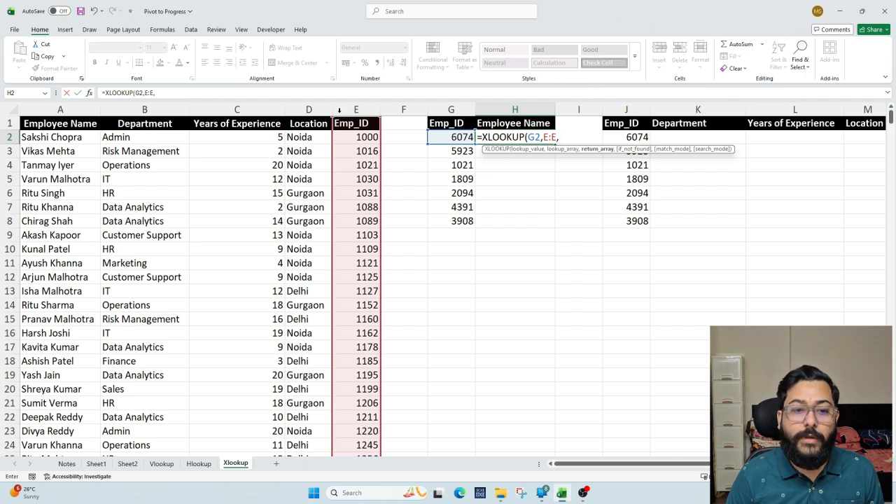
click(67, 106)
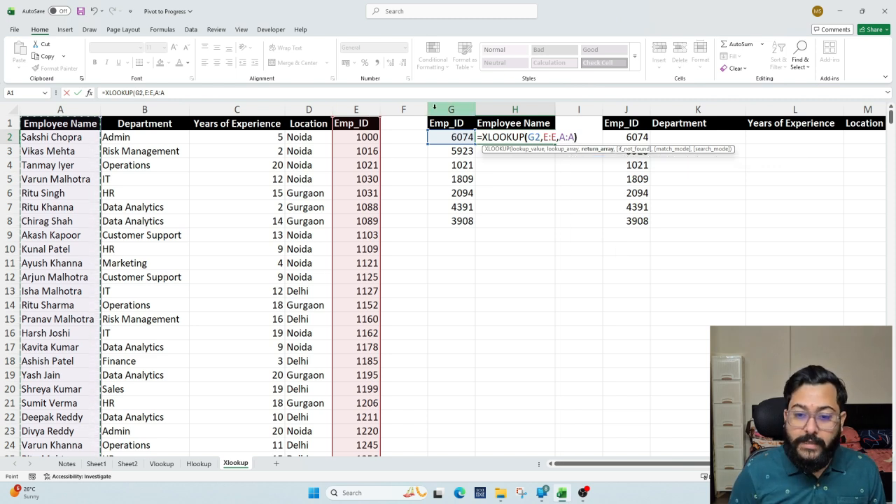
key(Return)
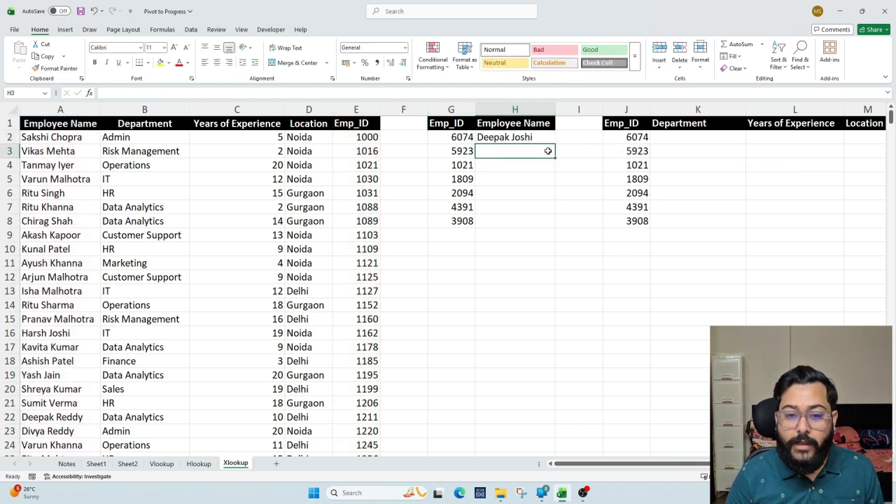
Step: Review the lookup ID in G2 and the XLOOKUP formula's arguments and result in H2
click(452, 138)
click(532, 136)
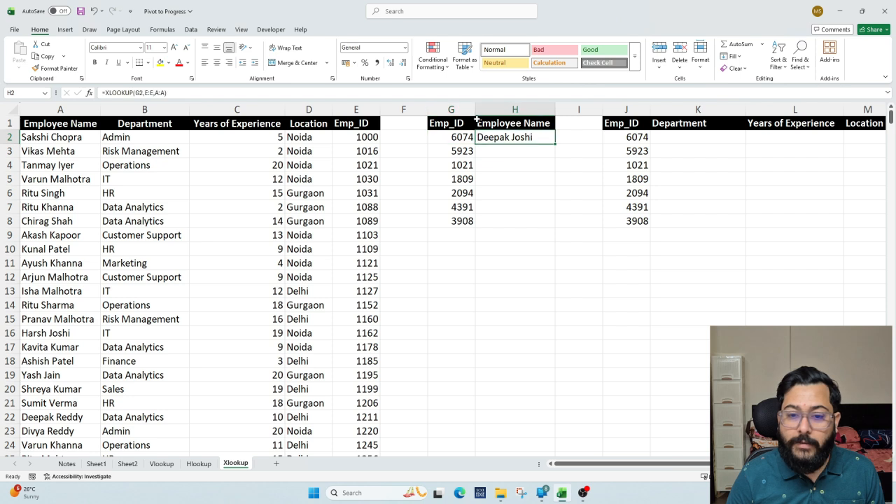
double_click(516, 137)
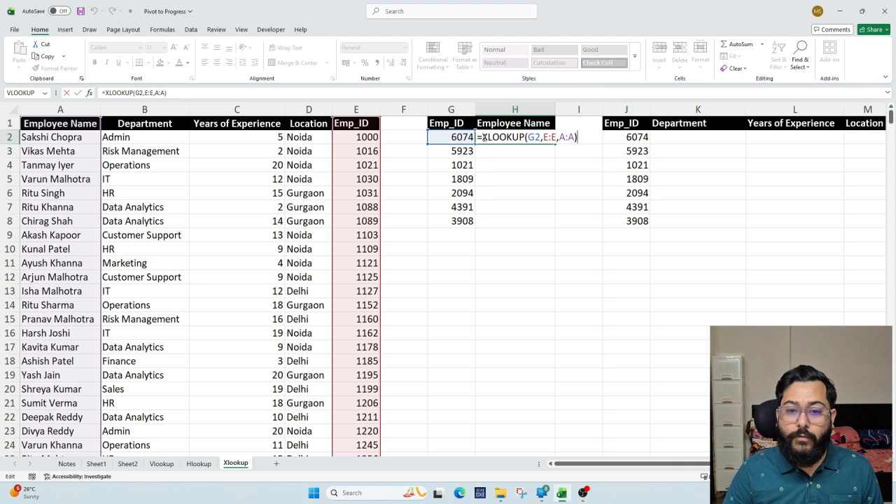
key(Return)
Step: Enter an XLOOKUP in H3 that finds G3 in column E and returns the employee name from column A
key(Left)
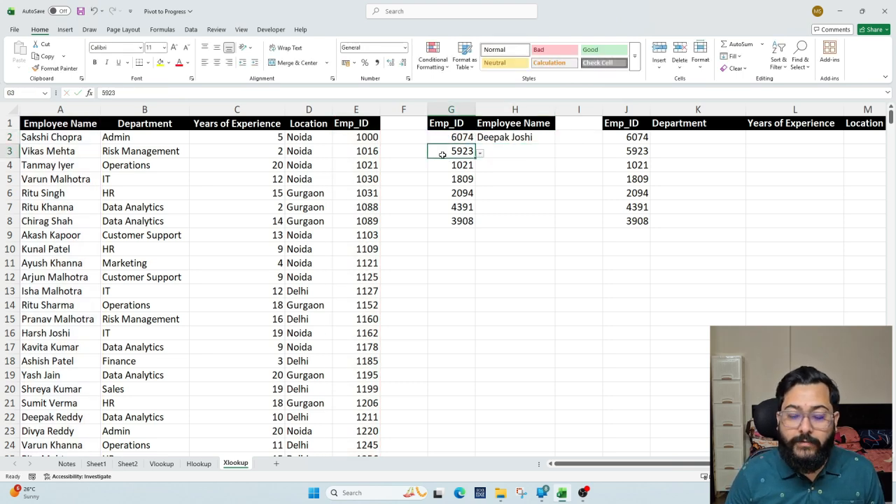
key(Right)
text(=)
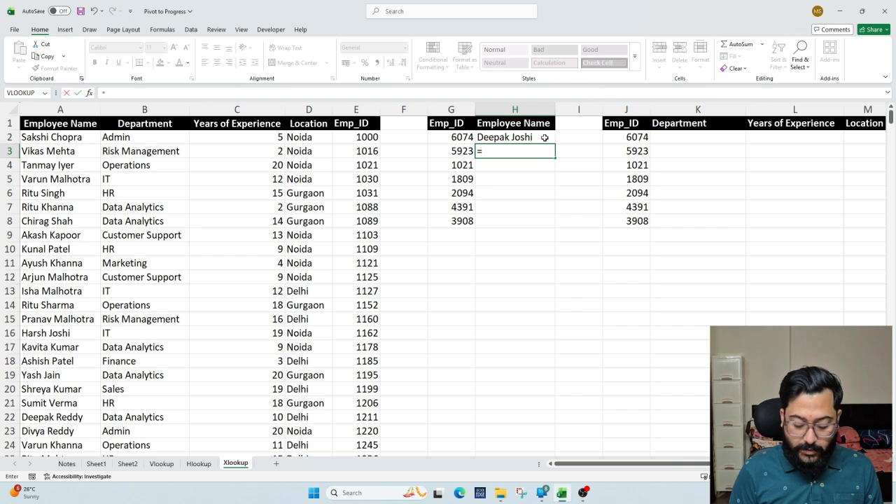
text(xl)
key(Tab)
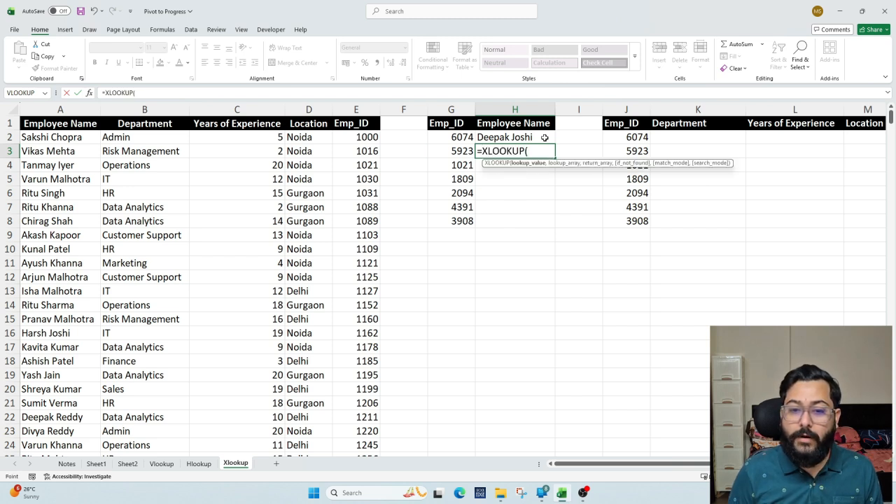
key(Left)
text(,)
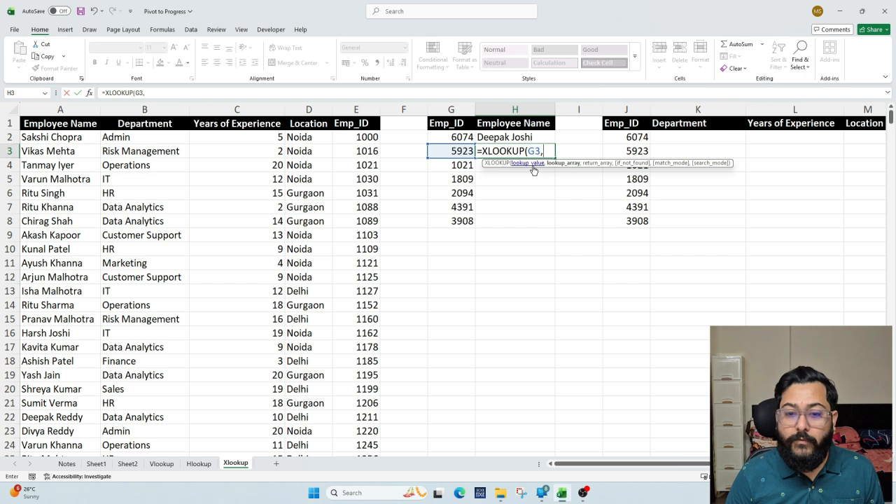
click(372, 111)
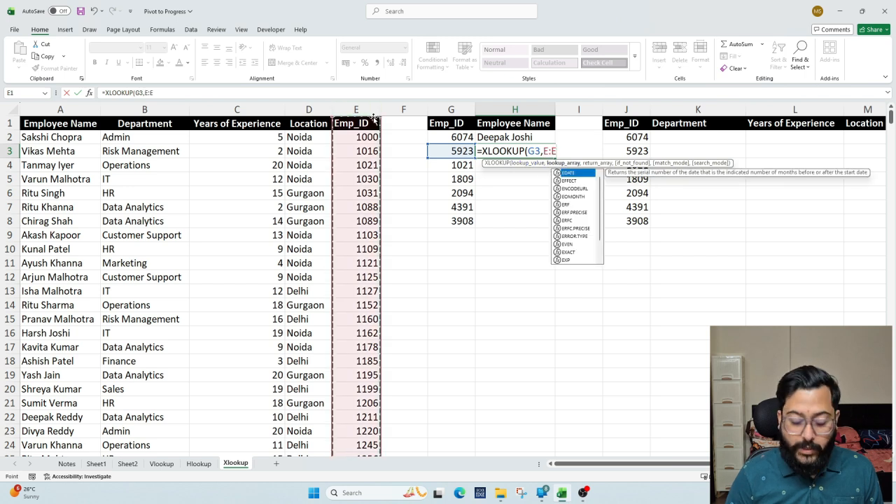
text(,)
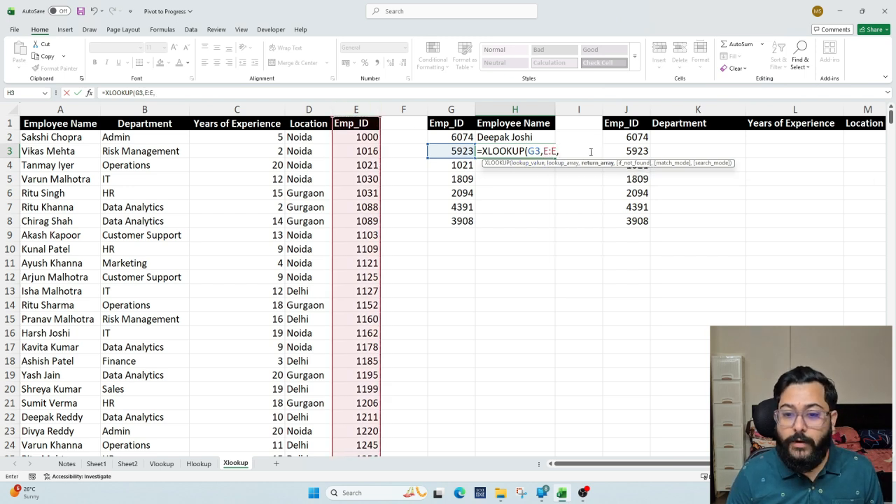
click(60, 110)
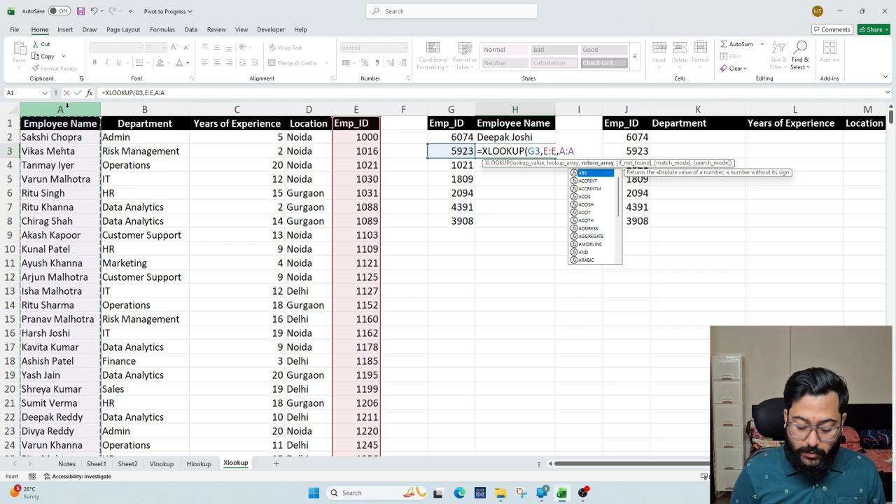
text())
key(Return)
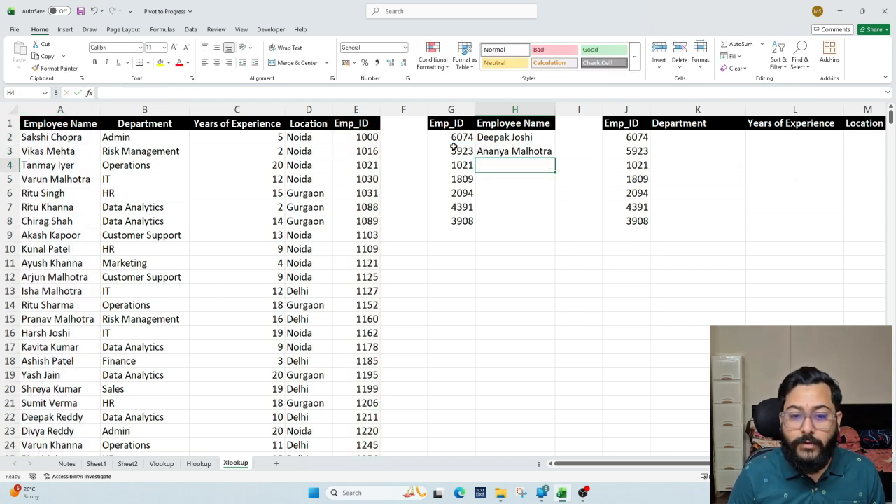
Step: Search the Emp_ID values in column E for the ID from G3 and check the employee name in its row
click(520, 153)
click(367, 180)
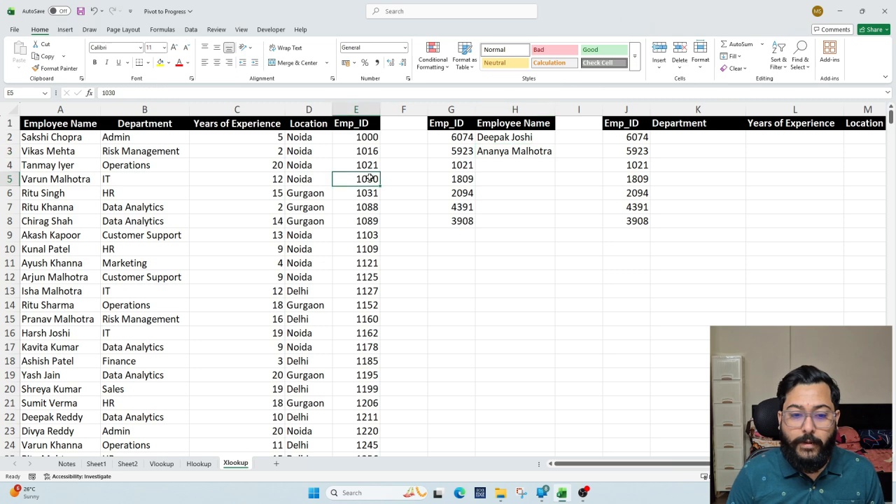
key(ctrl+space)
key(ctrl+f)
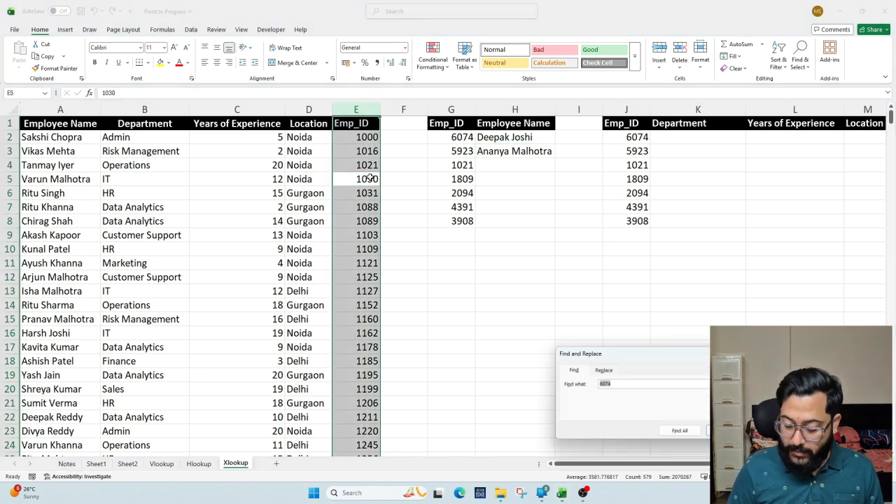
text(5923)
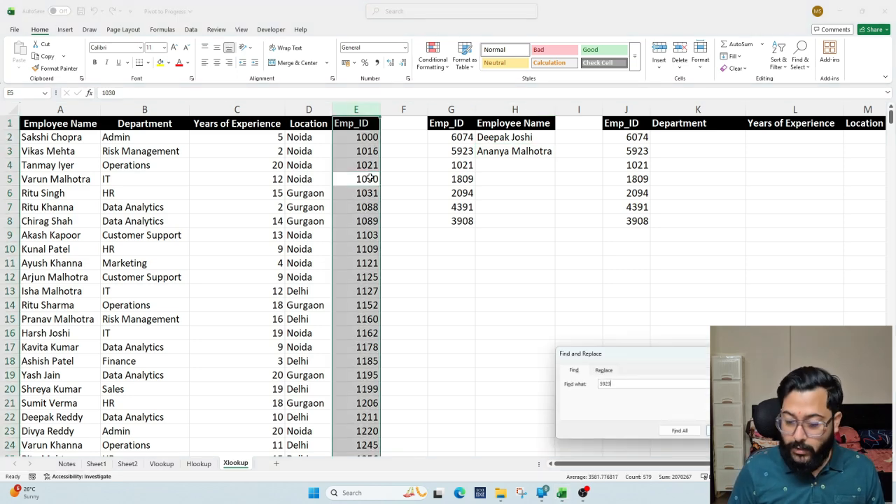
key(Return)
click(384, 293)
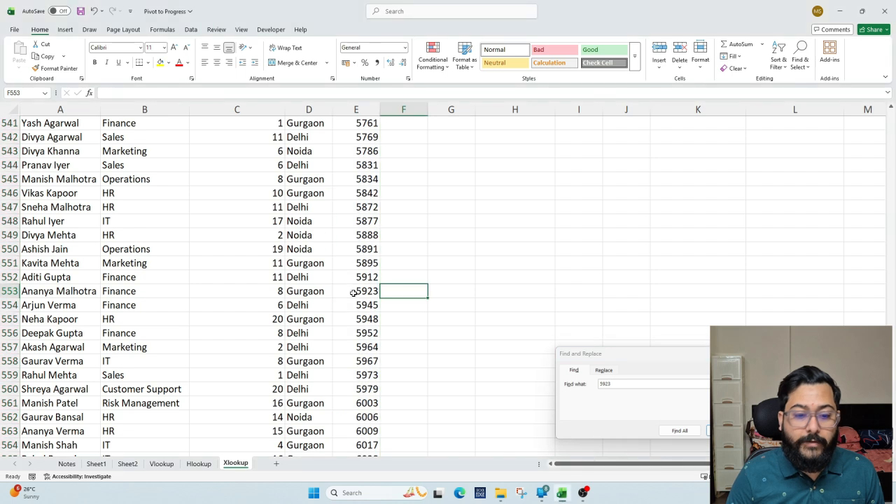
click(353, 294)
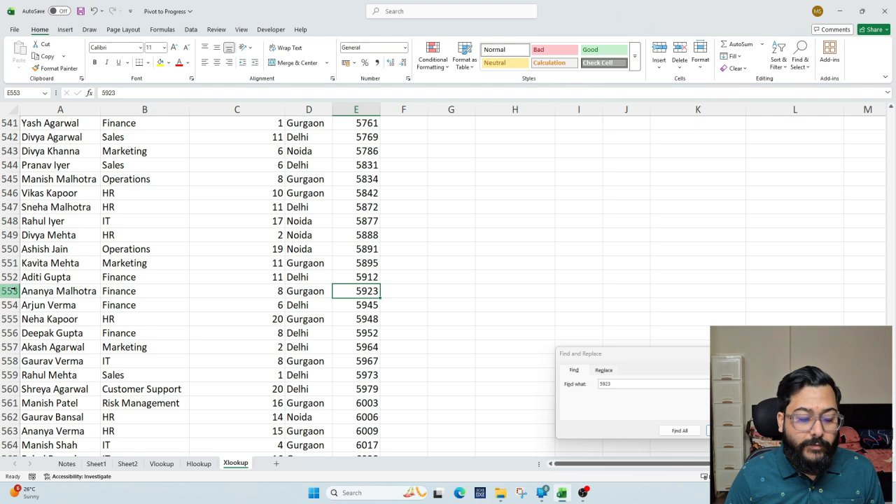
click(46, 290)
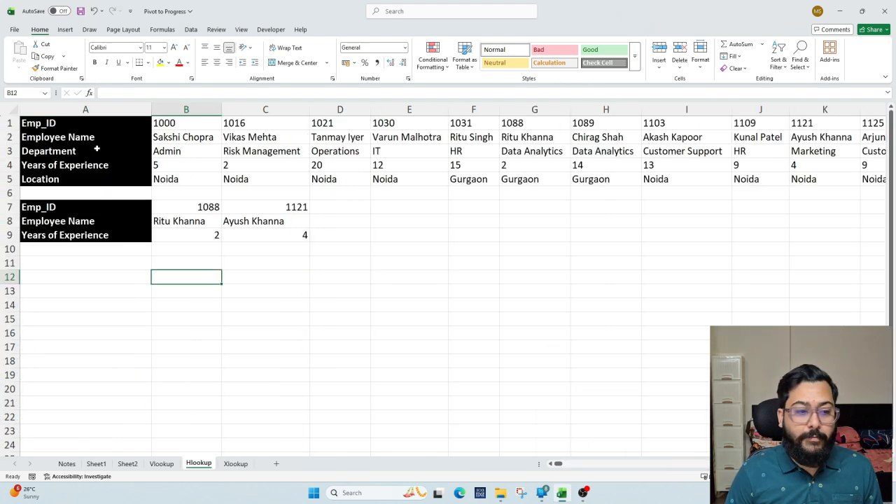
Step: On the Hlookup sheet, enter in D7 the same employee ID as in B7
click(238, 464)
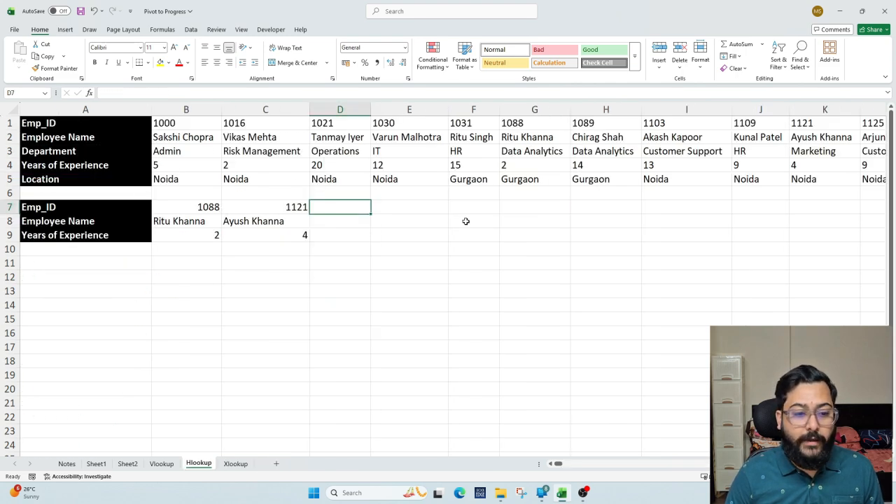
text(108)
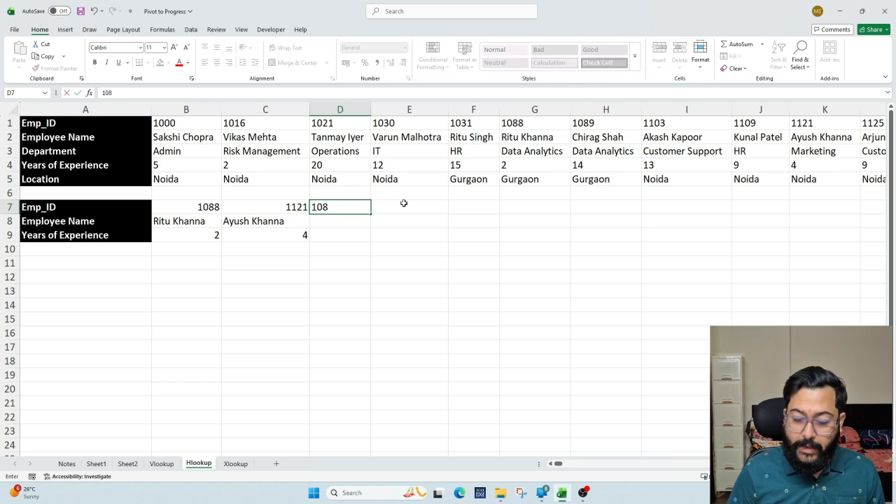
text(8)
key(Return)
key(Up)
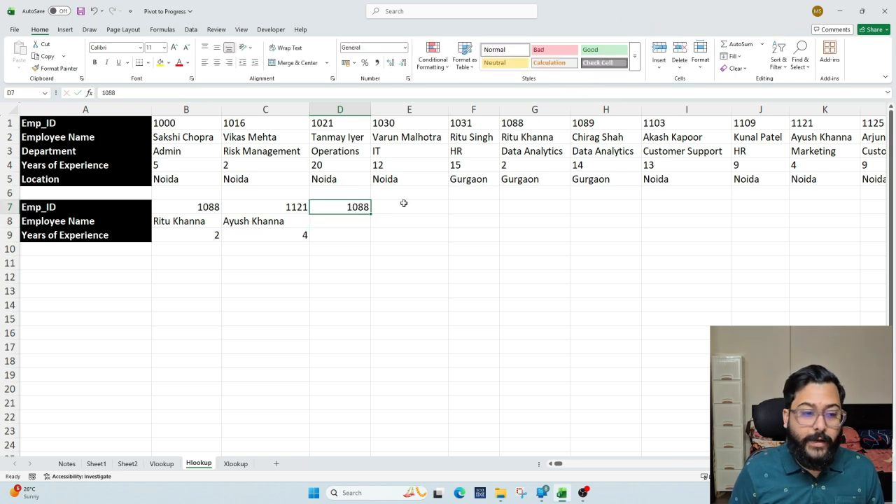
Step: Enter an XLOOKUP in D8 that finds D7 in row 1 and returns the employee name from row 2
key(Down)
key(Left)
key(Left)
key(Left)
key(Right)
key(Right)
key(Right)
text(=)
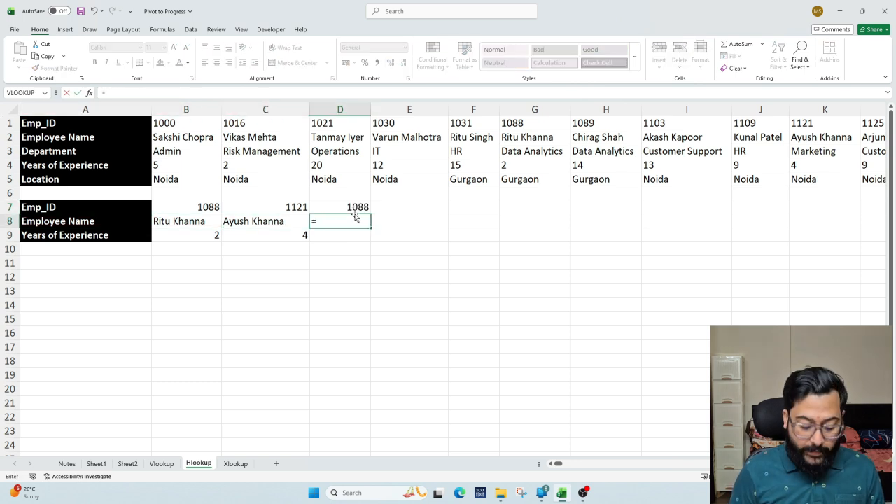
text(xl)
key(Tab)
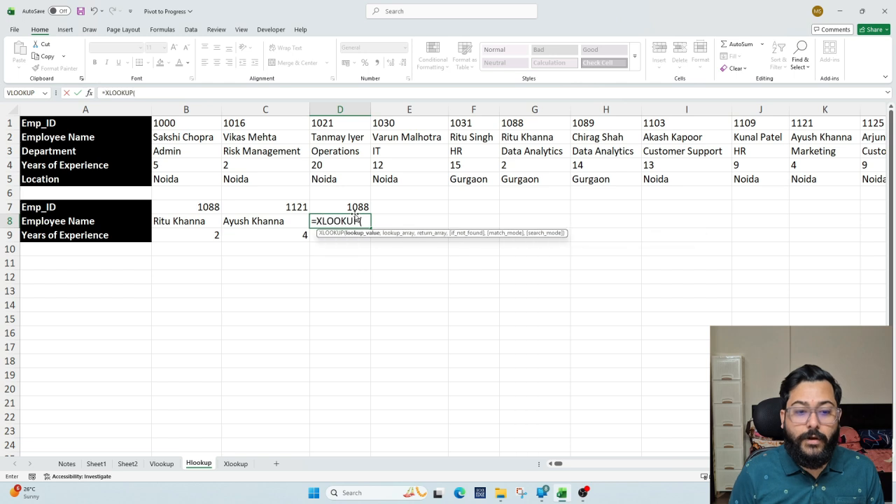
click(341, 206)
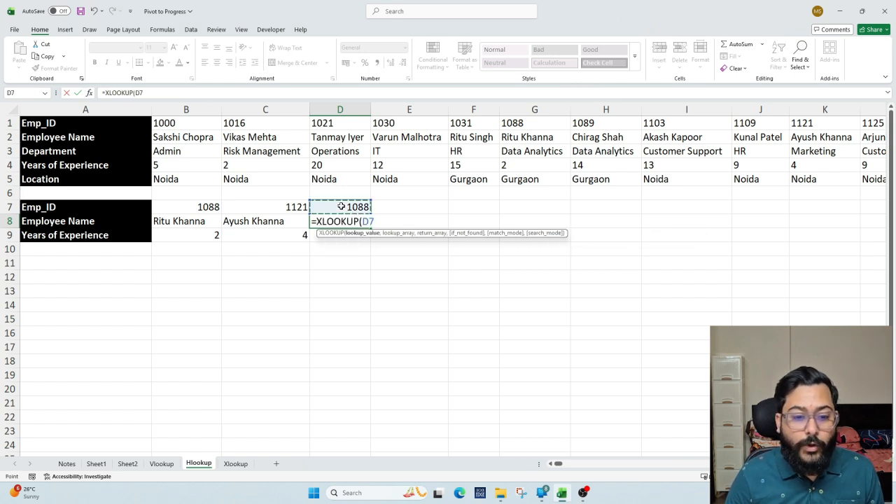
text(,1:1)
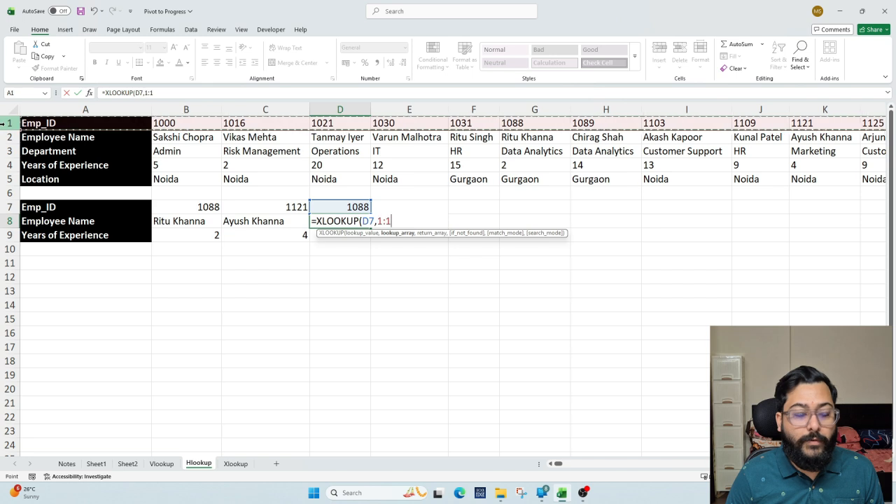
text(,)
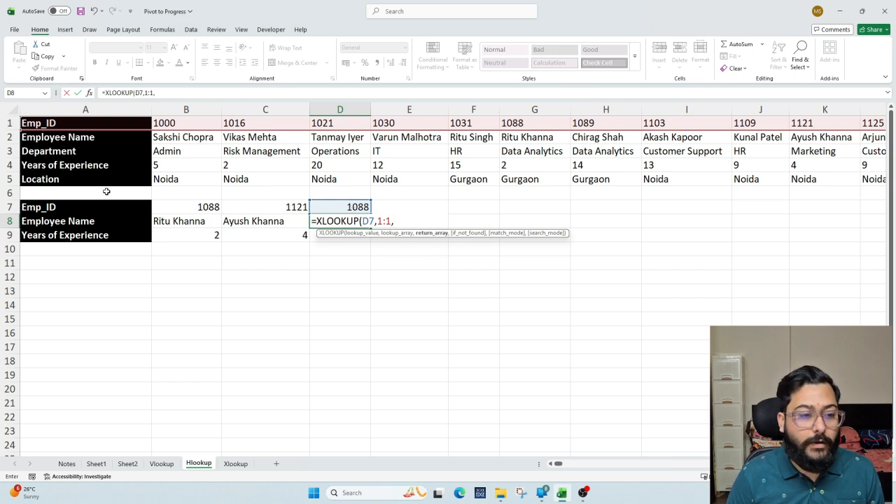
click(12, 138)
text())
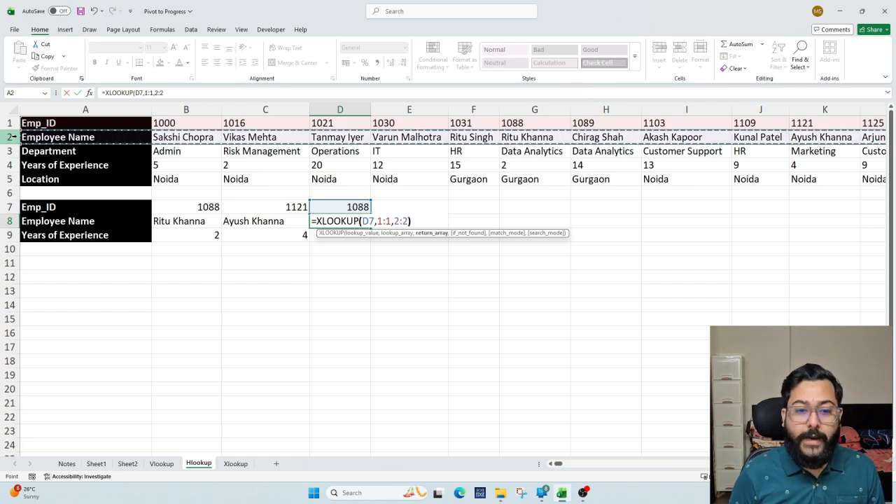
key(Return)
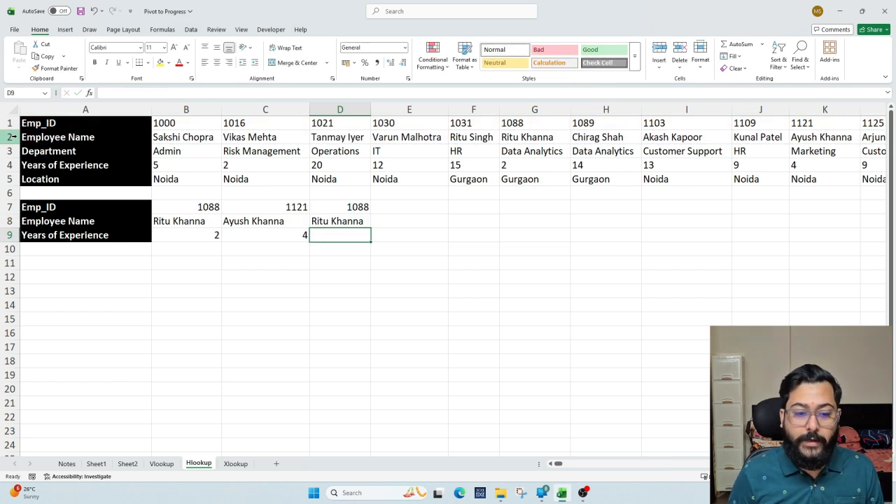
Step: Enter an XLOOKUP in D9 that finds D7 in row 1 and returns the years of experience from row 4
key(Up)
key(Down)
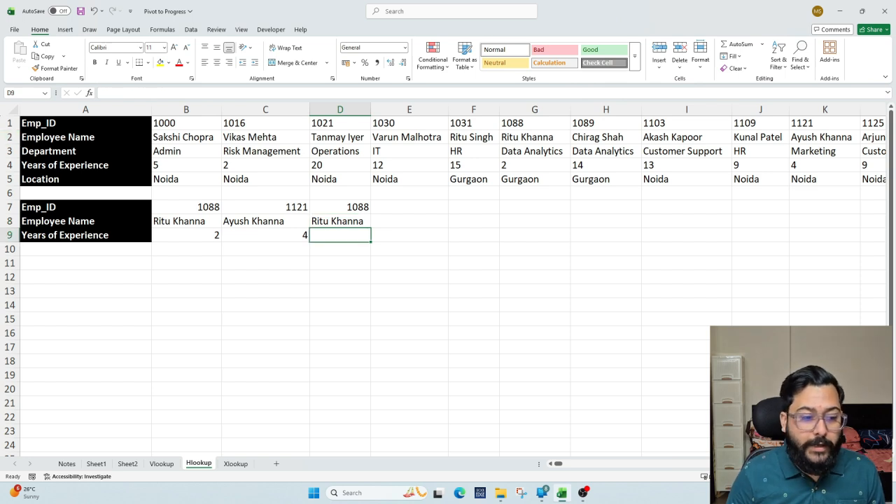
text(=)
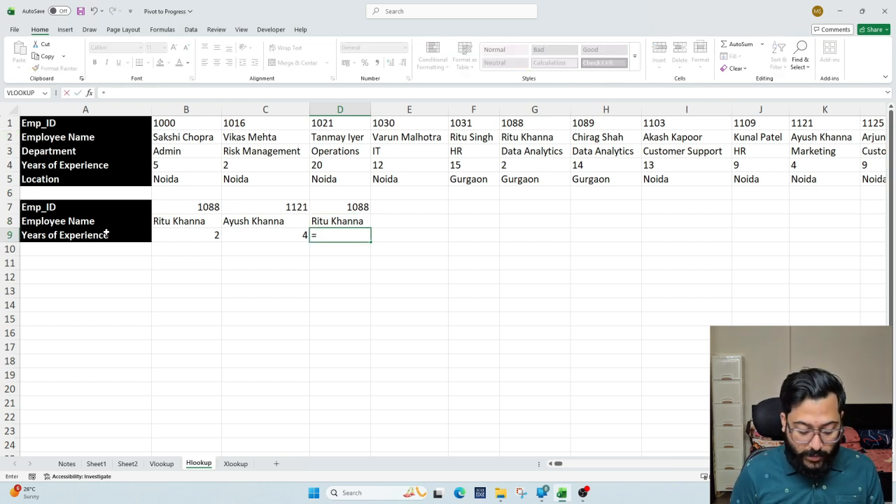
text(xl)
key(Tab)
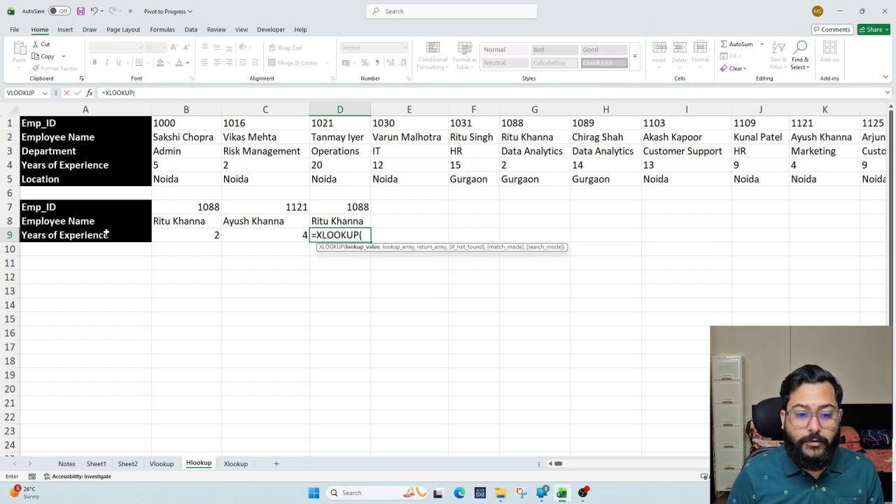
click(336, 208)
text(,)
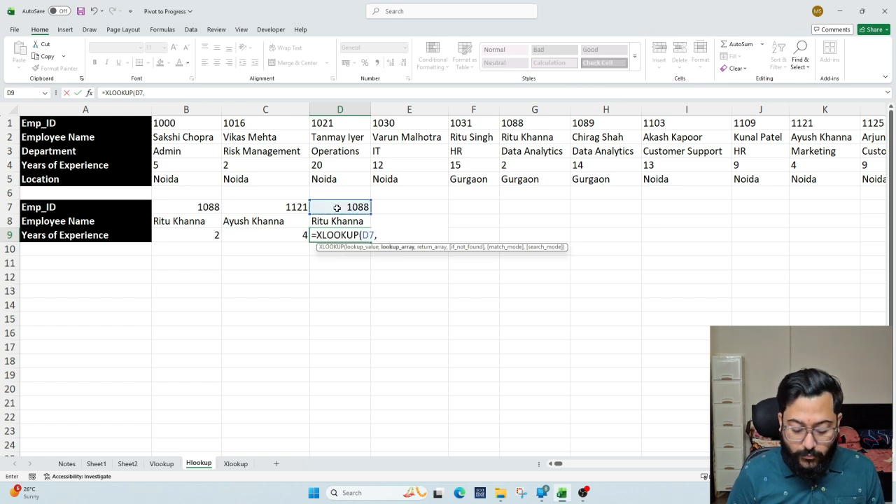
click(14, 123)
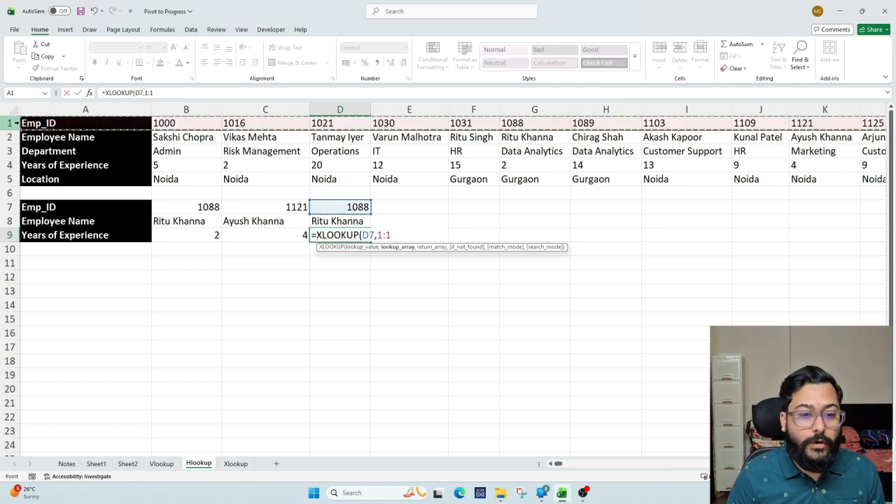
text(,)
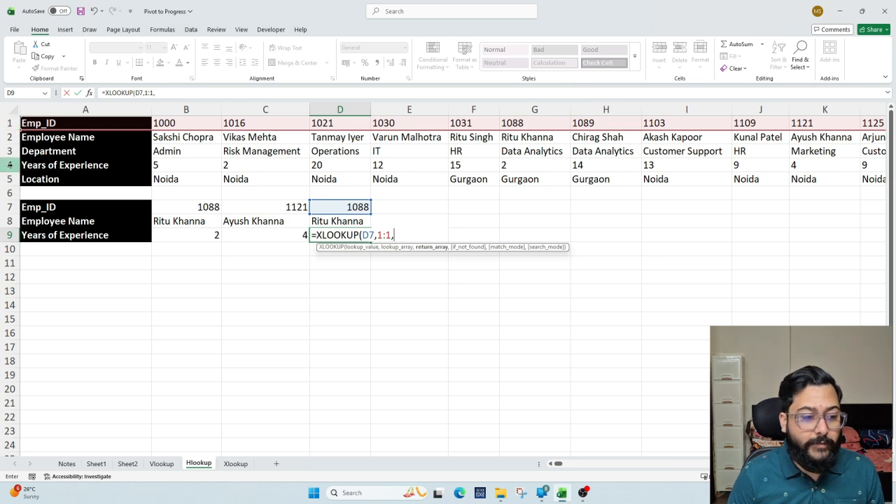
click(7, 165)
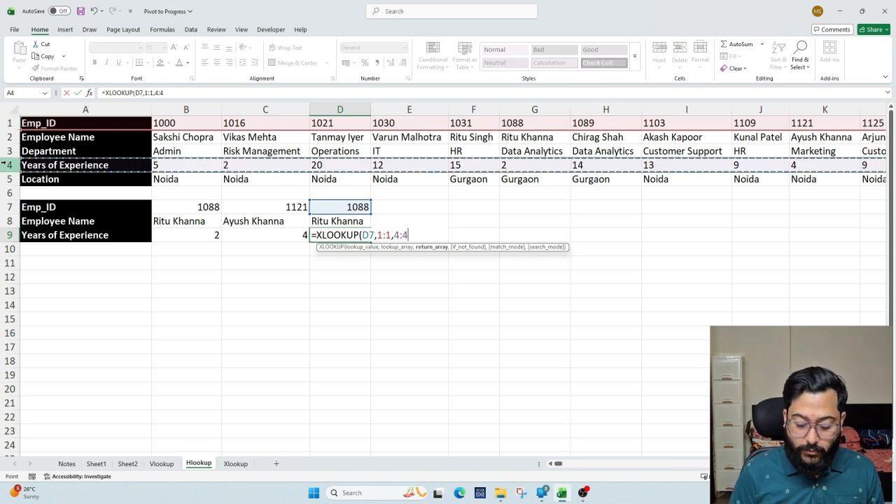
key(Return)
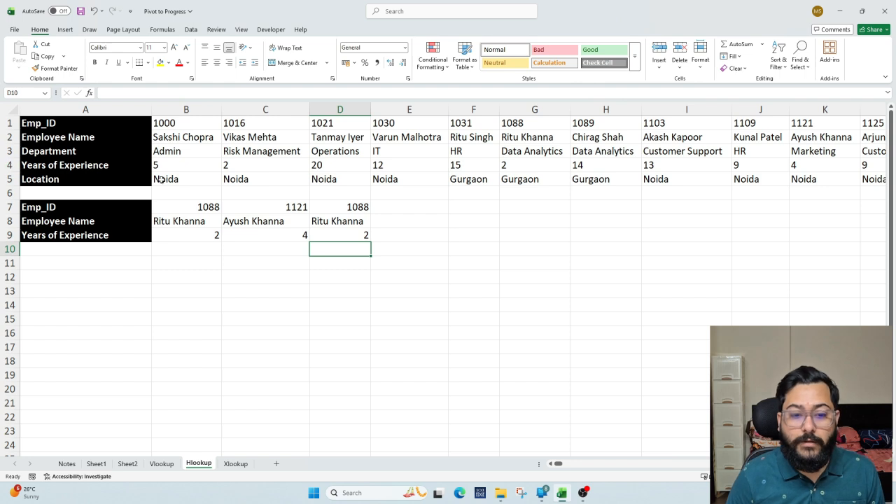
click(352, 236)
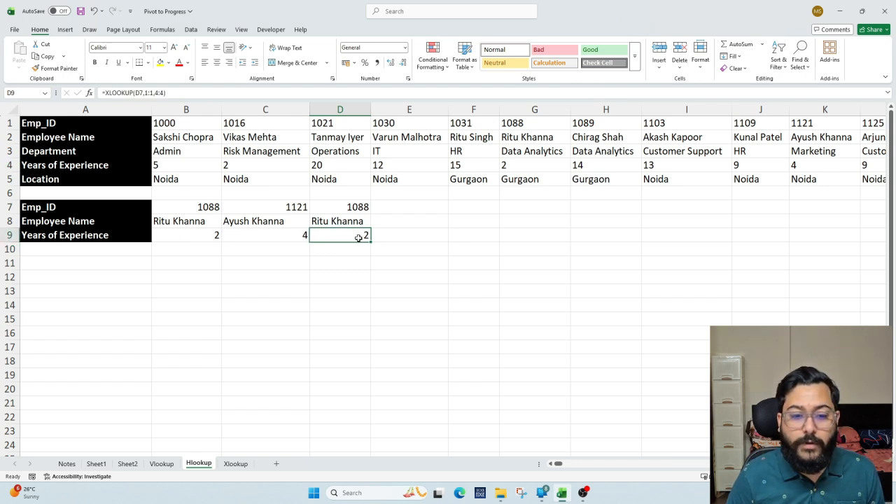
click(406, 205)
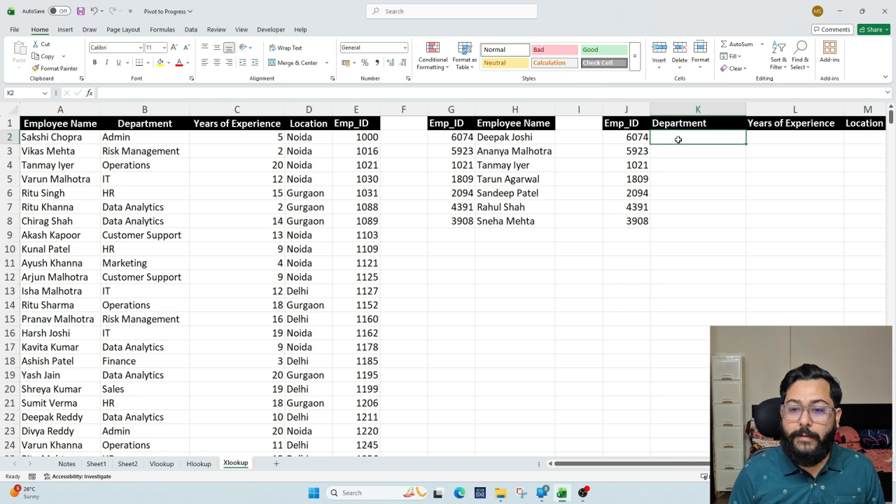
click(625, 110)
click(686, 136)
click(831, 135)
click(861, 135)
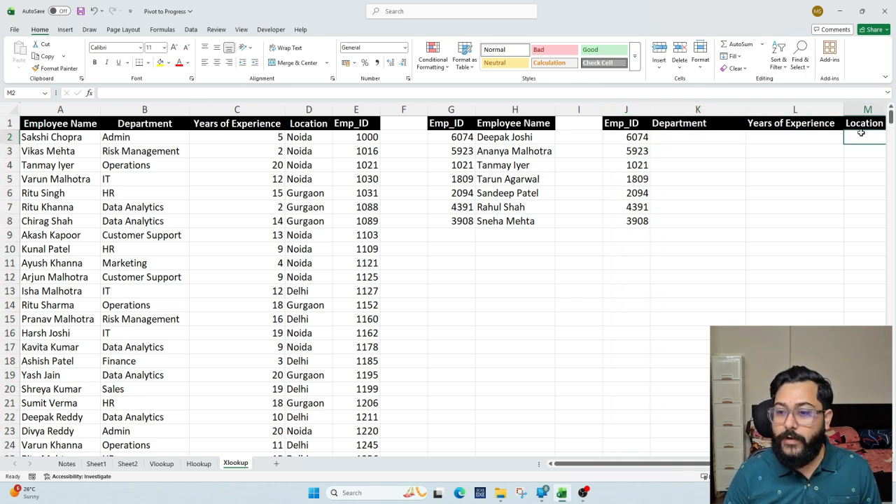
mouse_move(749, 464)
mouse_down()
mouse_move(767, 463)
mouse_move(749, 464)
mouse_up()
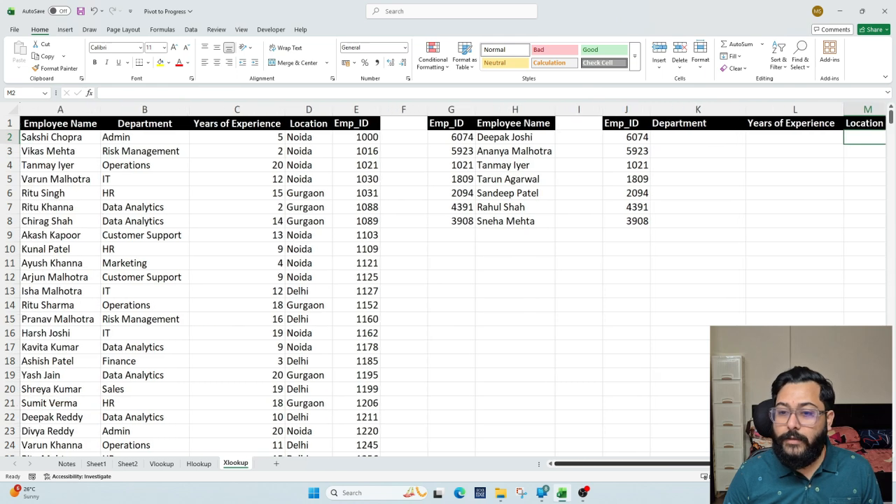
Step: On the Xlookup sheet, enter an XLOOKUP in K2 that finds J2 in column E and returns the department from column B
click(687, 140)
text(=x)
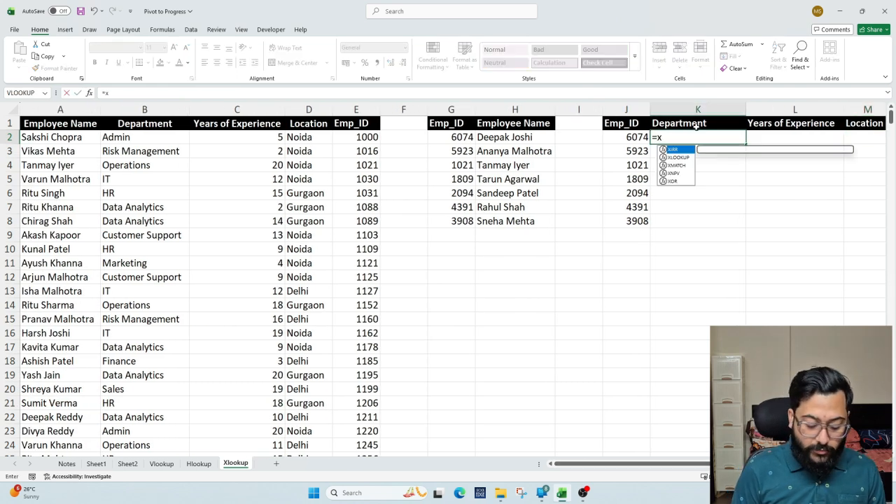
key(Down)
key(Tab)
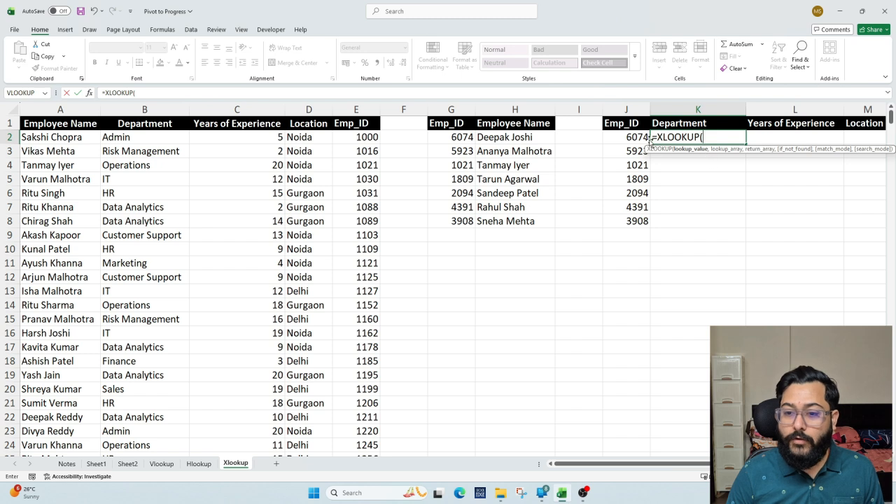
click(623, 135)
text(,)
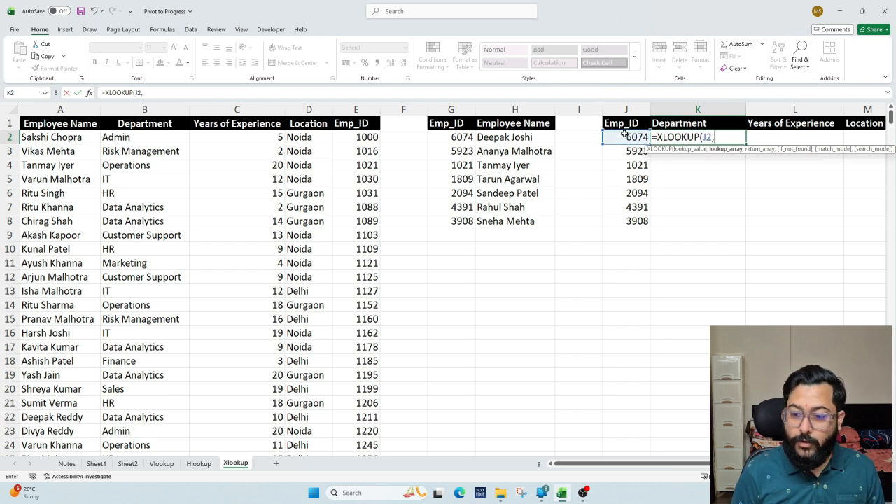
click(356, 110)
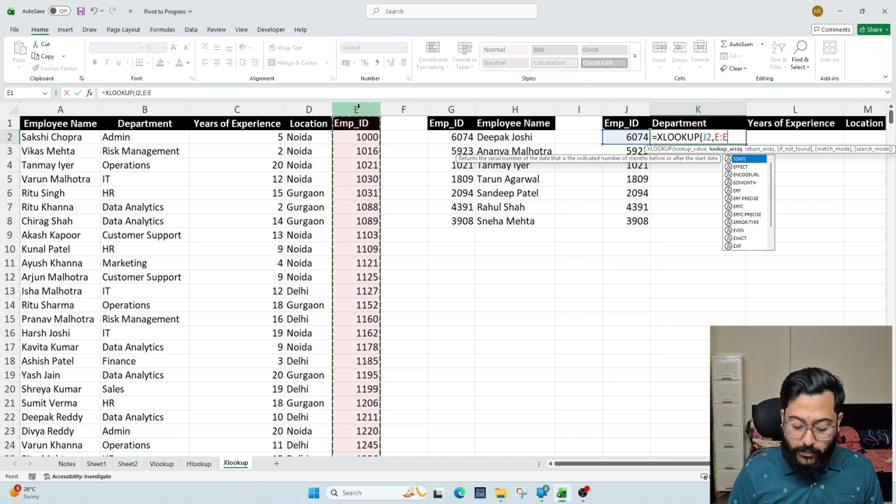
text(,)
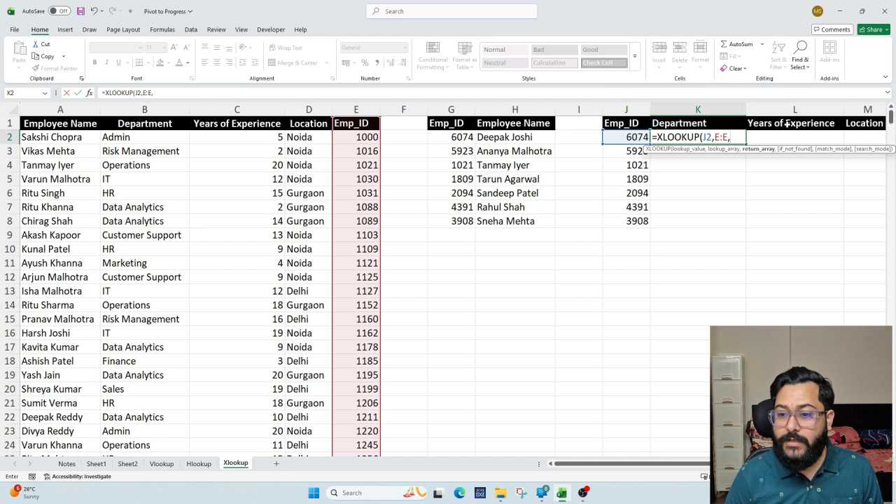
click(253, 108)
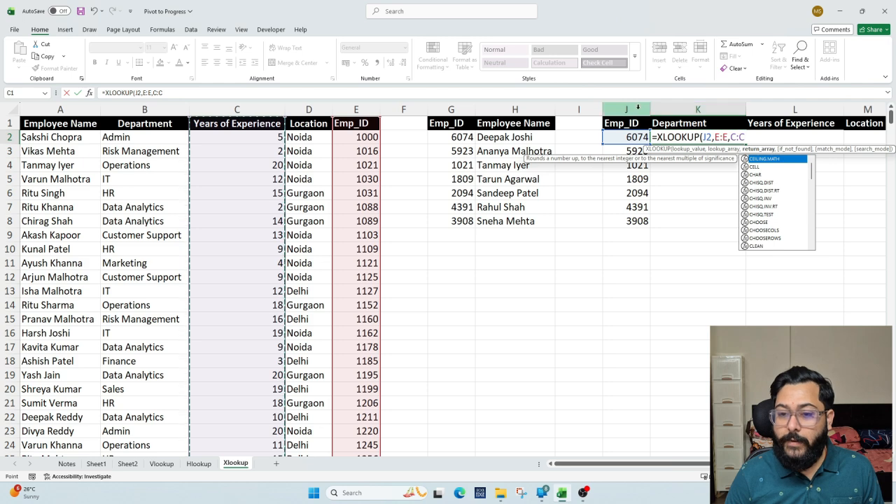
click(151, 105)
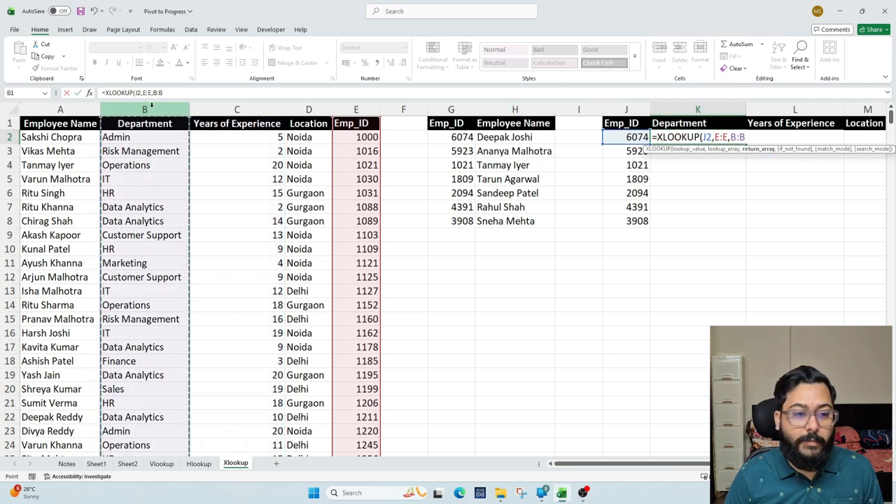
text())
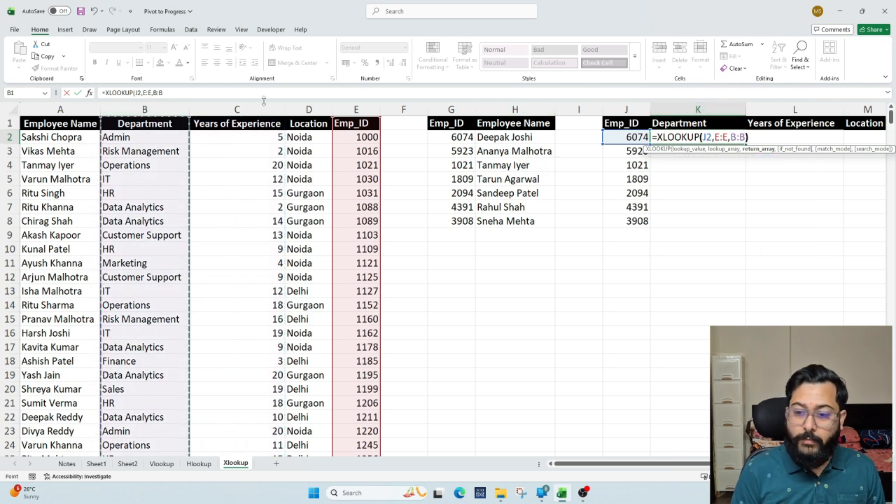
key(Return)
key(Up)
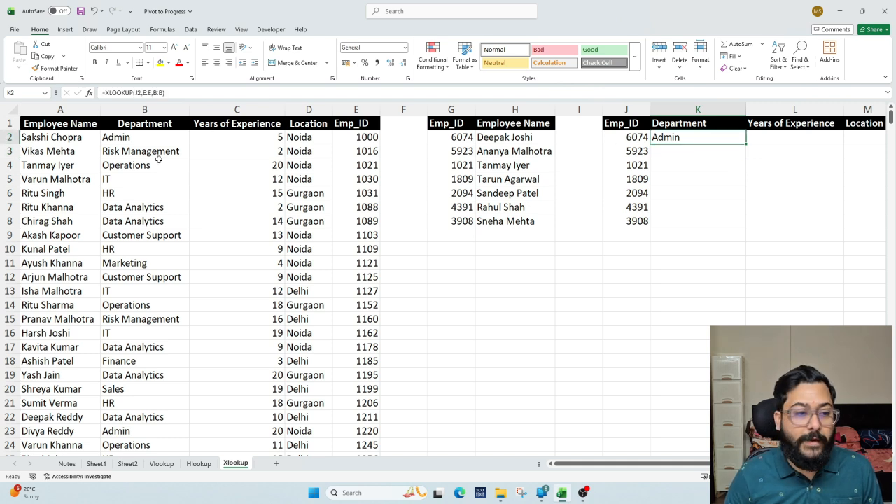
Step: Search column E for the employee ID from J2 and check the department, years of experience and location in its row
click(368, 107)
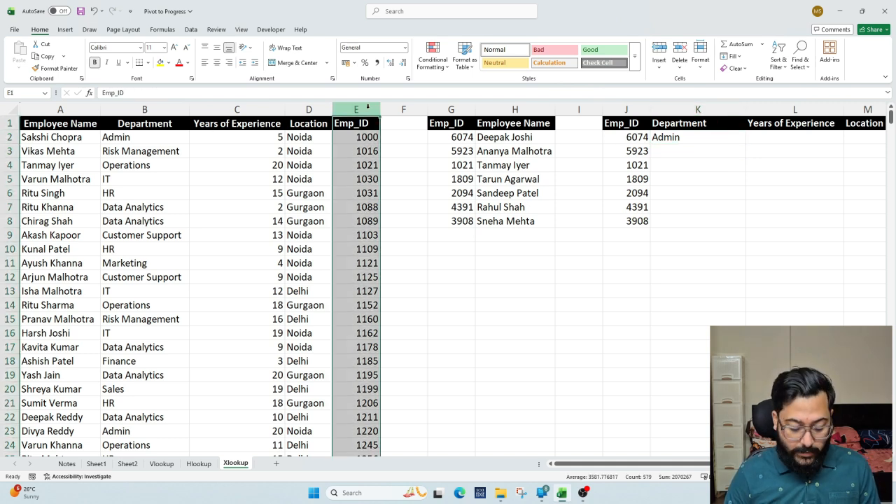
key(ctrl+f)
text(6074)
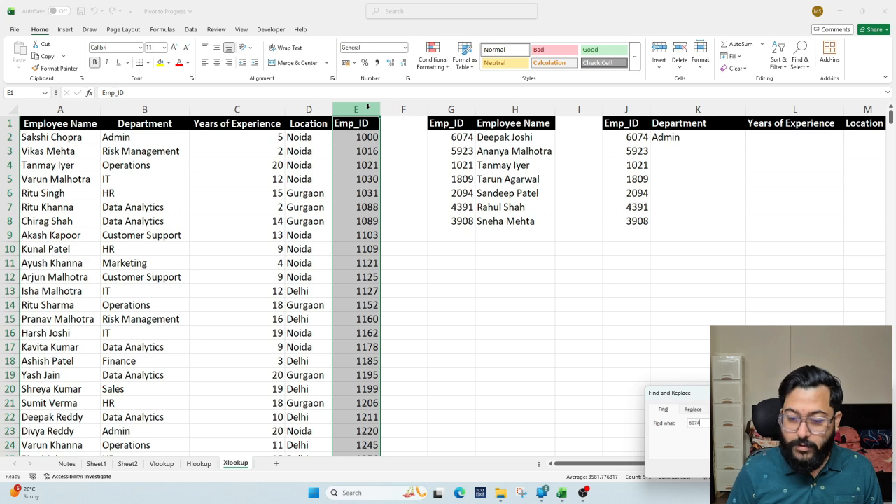
key(Return)
click(346, 294)
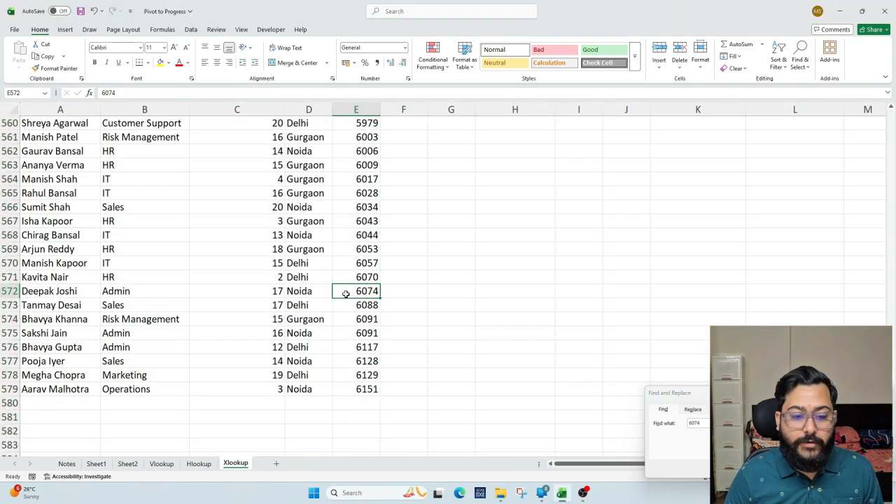
click(149, 296)
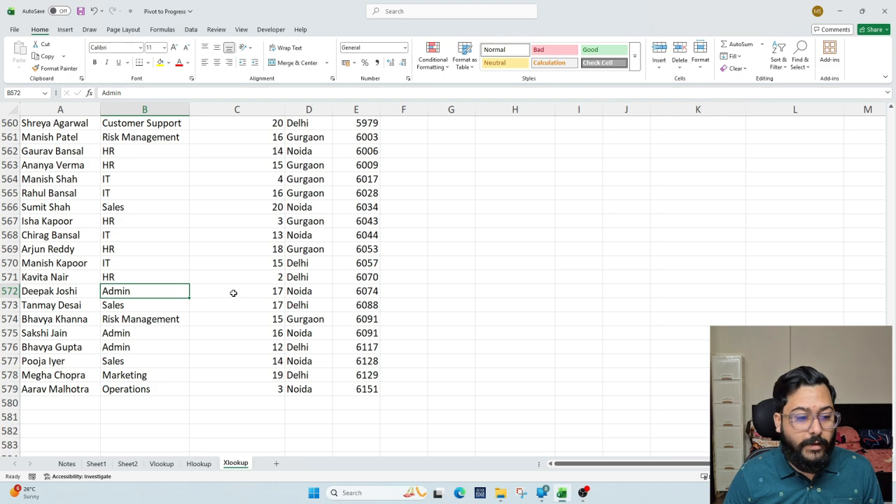
click(233, 292)
click(321, 292)
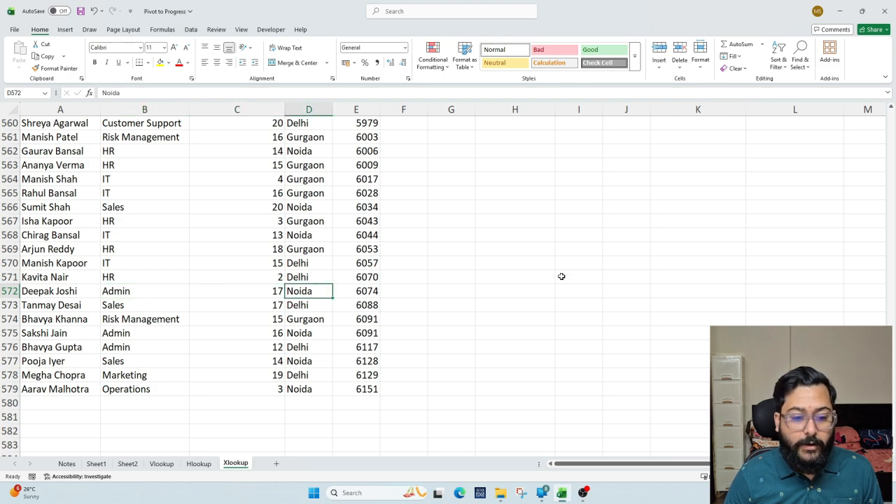
Step: Copy the XLOOKUP formula from K2 into L2:M2 under Years of Experience and Location
click(562, 276)
key(ctrl+Up)
key(Right)
key(Right)
key(Right)
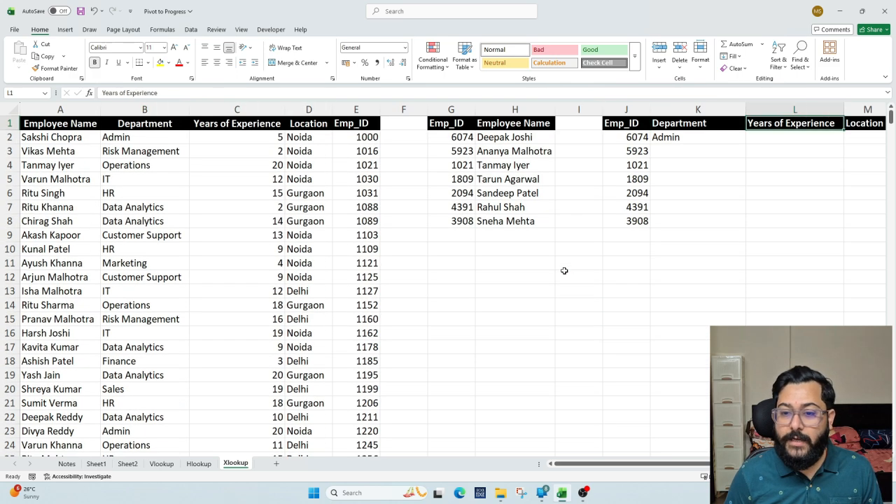
key(Right)
key(Down)
key(Left)
key(Left)
key(ctrl+c)
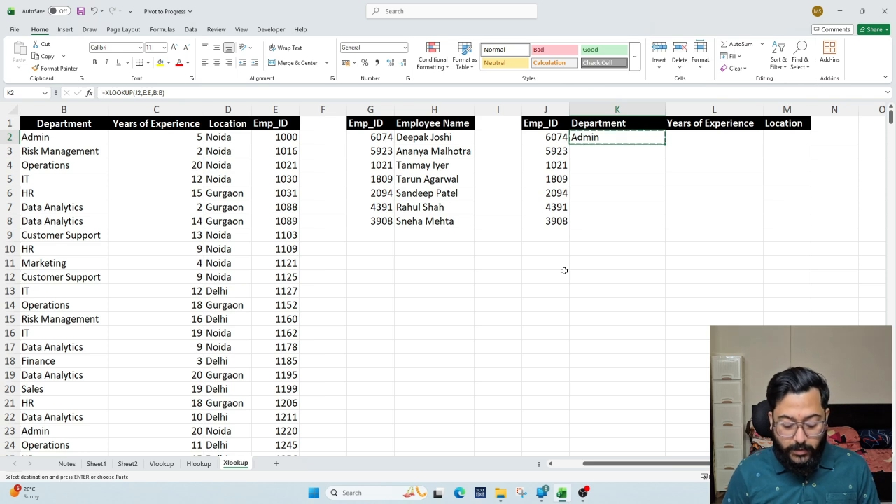
key(Right)
key(shift+Right)
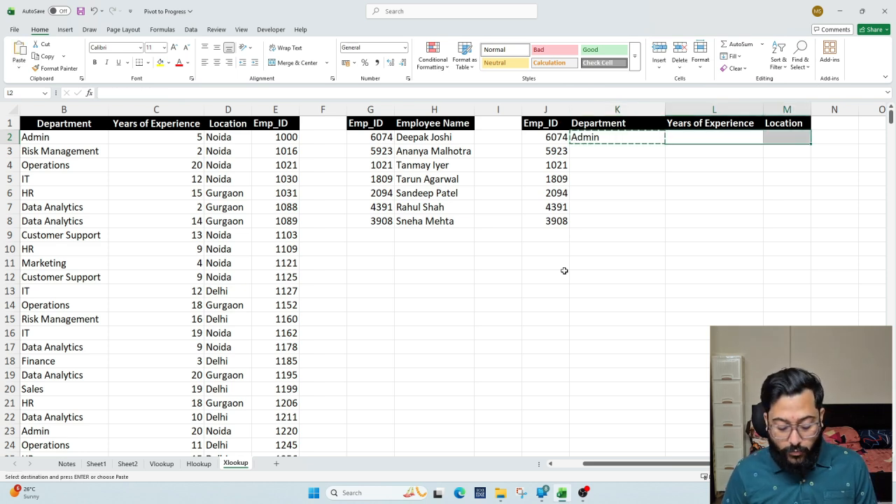
key(ctrl+v)
key(Escape)
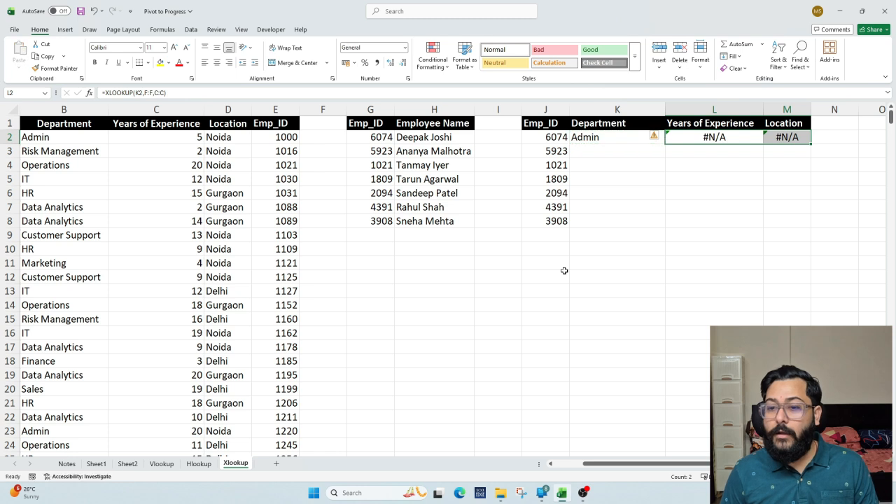
Step: Correct the XLOOKUP in L2 to use J2 as the lookup value and column E as the lookup array
key(shift+Left)
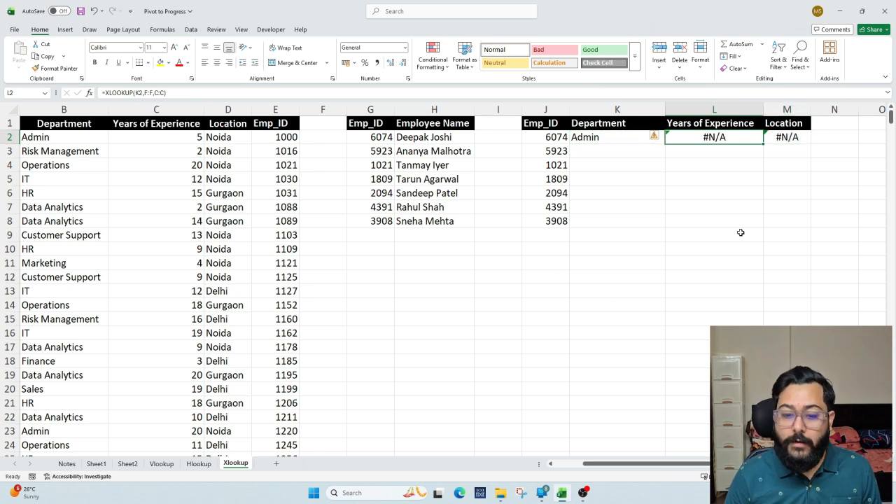
key(F2)
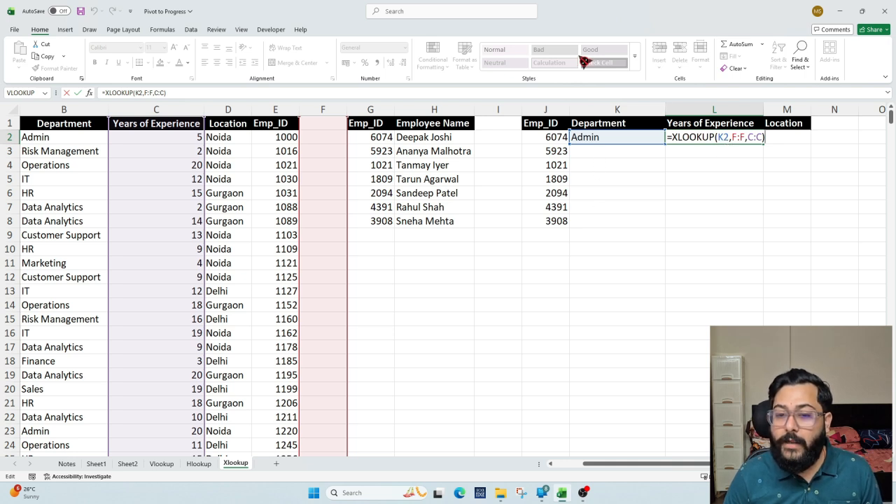
click(564, 137)
drag(564, 139, 554, 138)
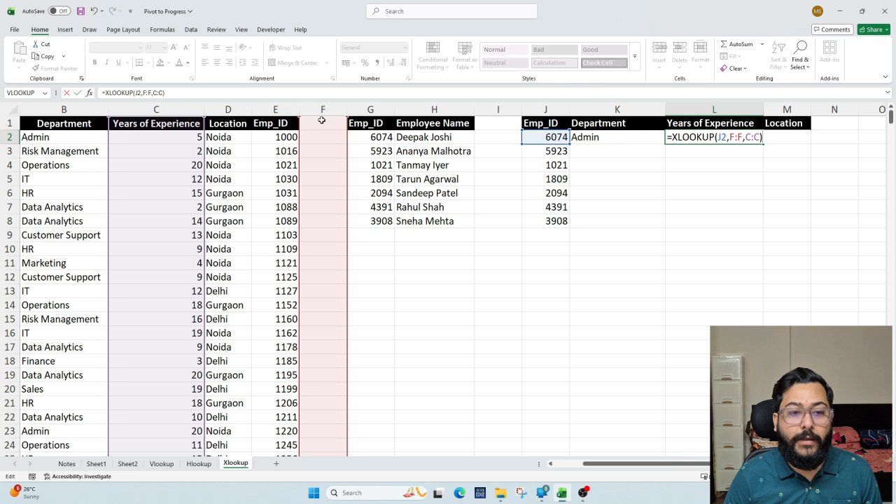
drag(304, 137, 257, 137)
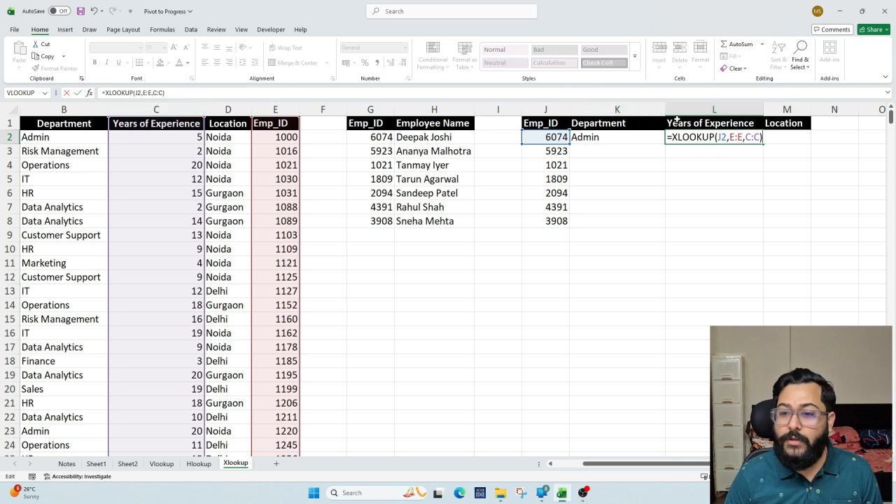
key(Return)
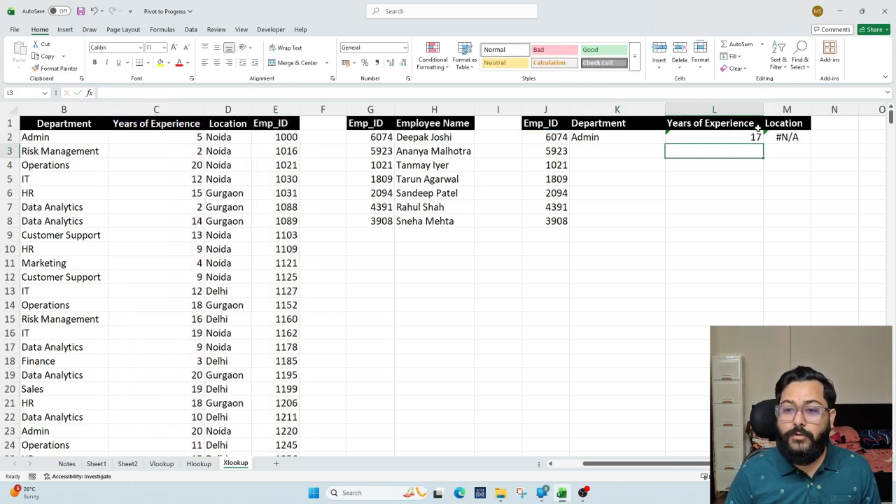
click(730, 137)
Step: Correct the XLOOKUP in M2 so it finds J2 in column E and returns the location from column D
click(784, 136)
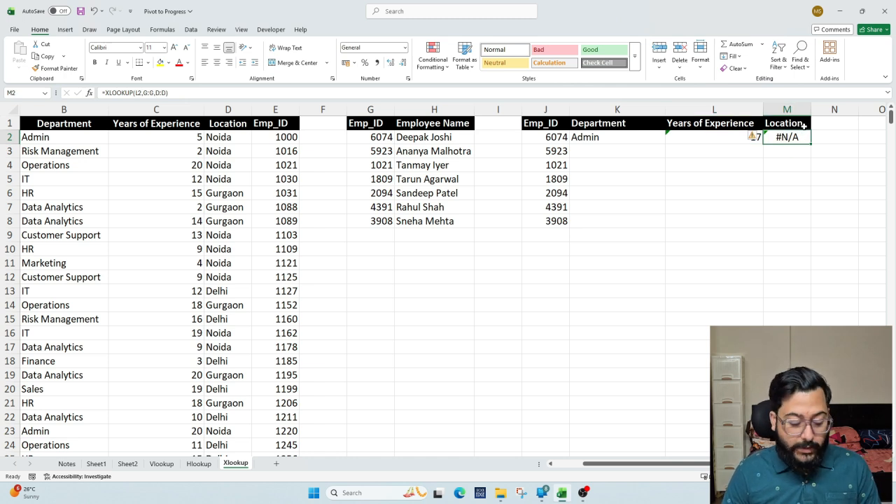
key(F2)
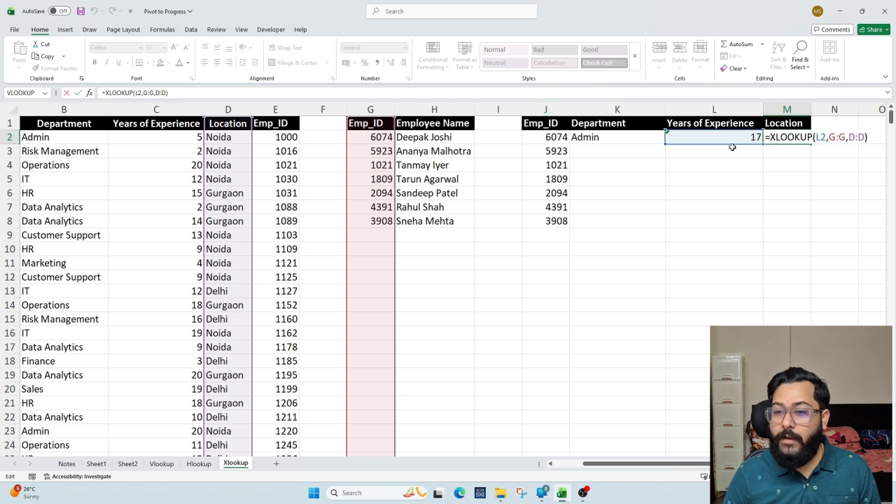
drag(728, 148, 559, 144)
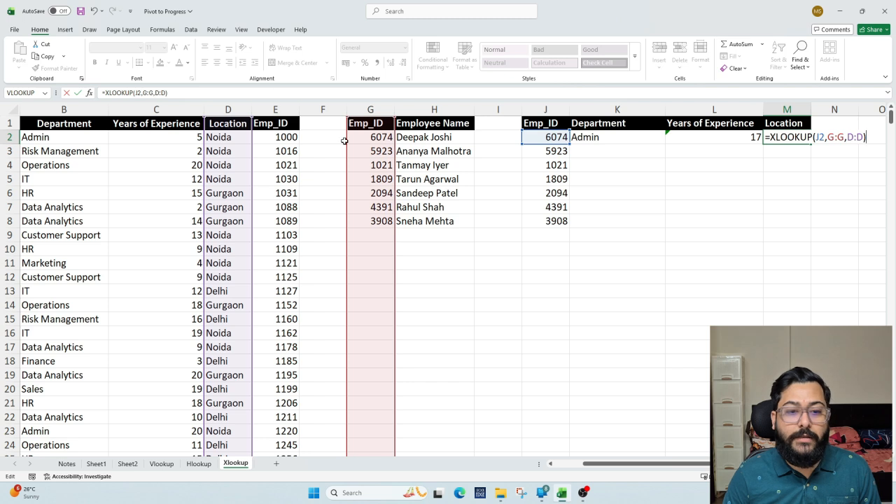
drag(352, 150, 289, 151)
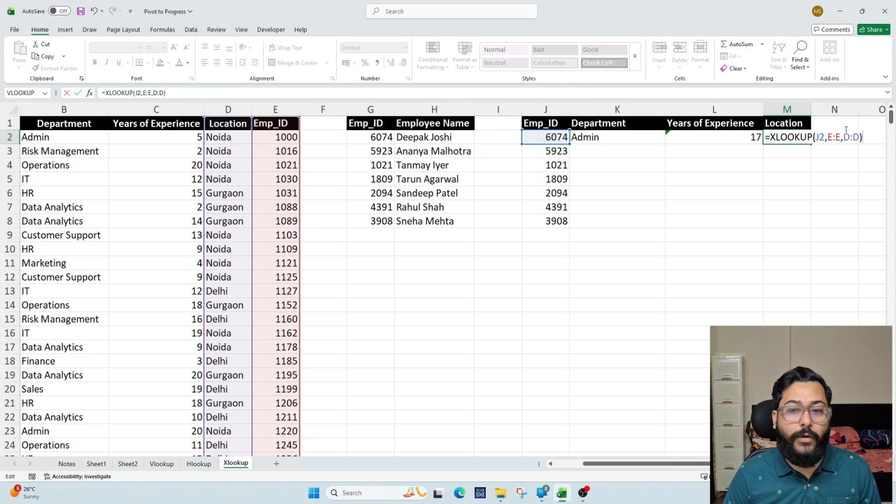
key(Return)
key(Up)
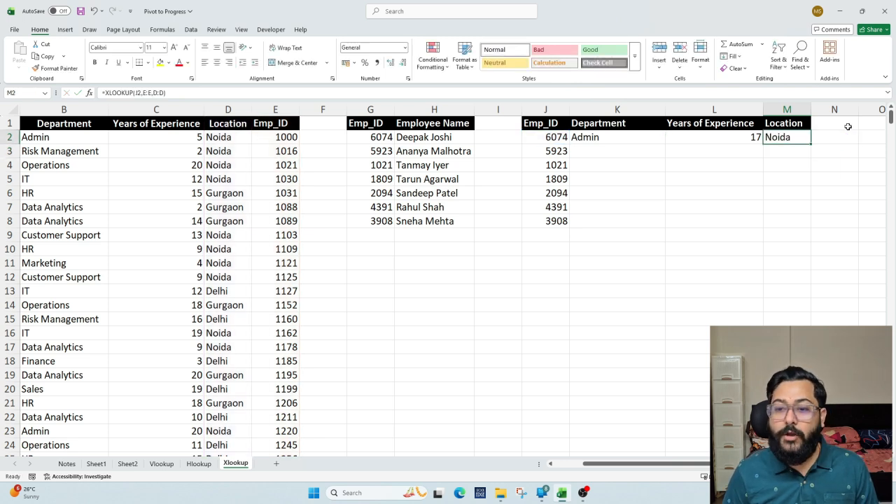
Step: Fill the XLOOKUP formulas from K2:M2 down to row 8
key(Left)
key(Left)
key(Left)
key(Right)
key(shift+Right)
key(shift+Right)
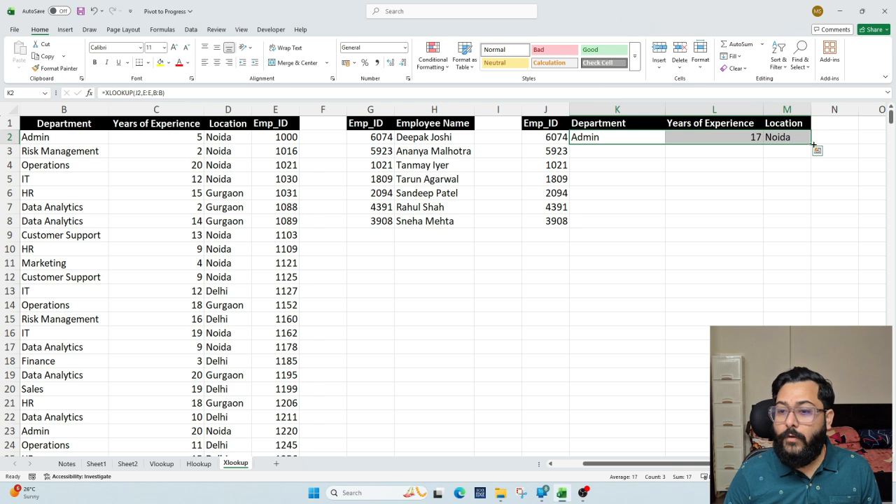
double_click(812, 144)
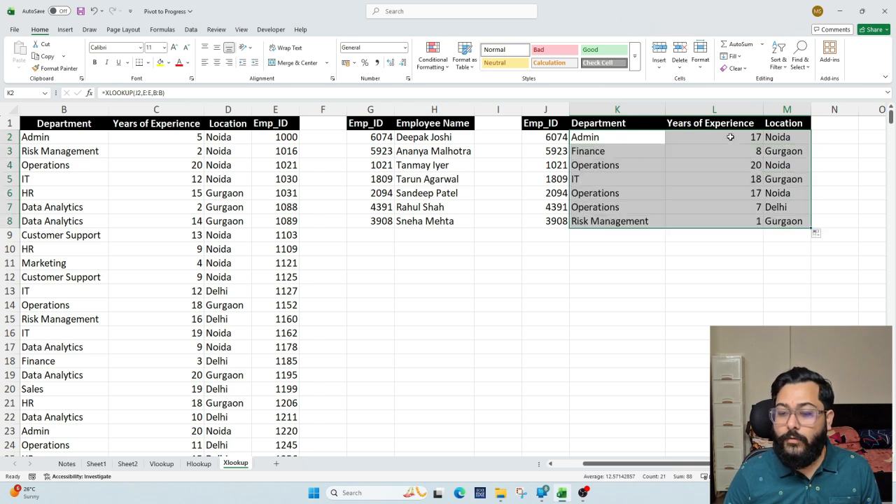